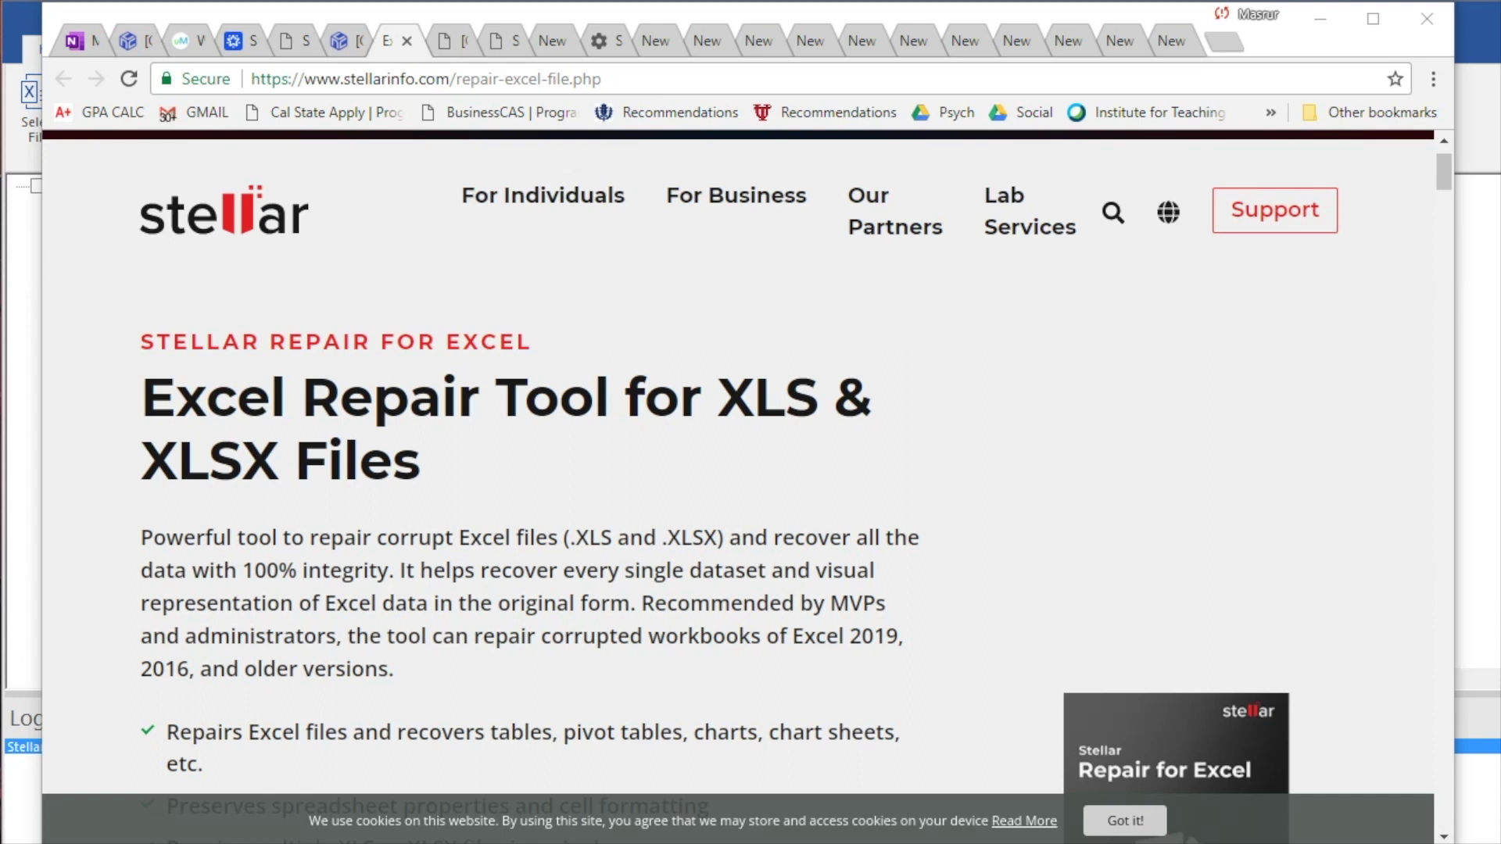
Dismiss the cookie notice on the Stellar Repair for Excel page and set the page zoom to 110%
drag(1442, 166, 1442, 180)
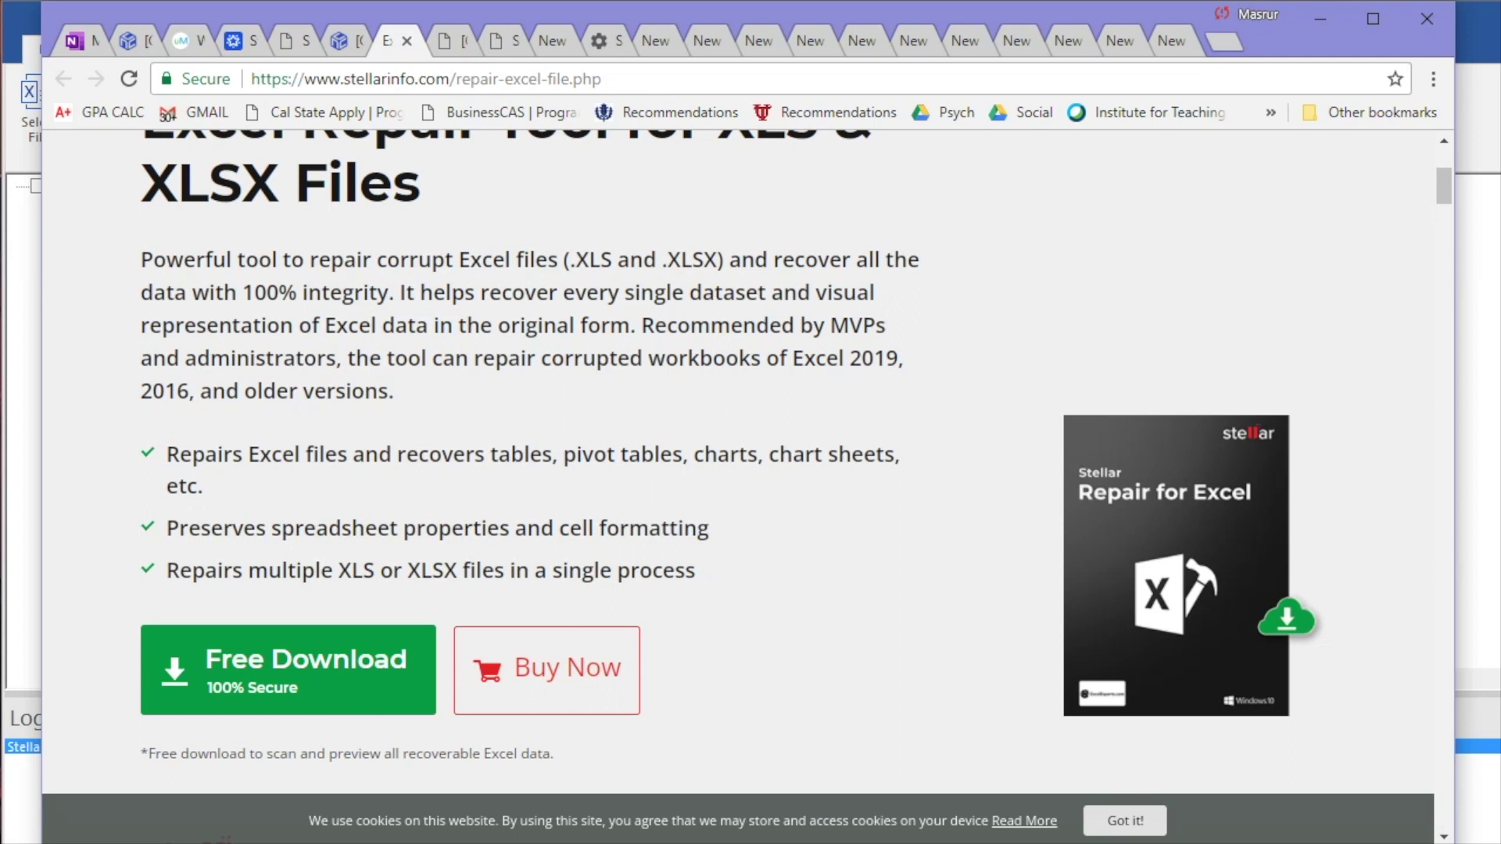
drag(1443, 188, 1444, 229)
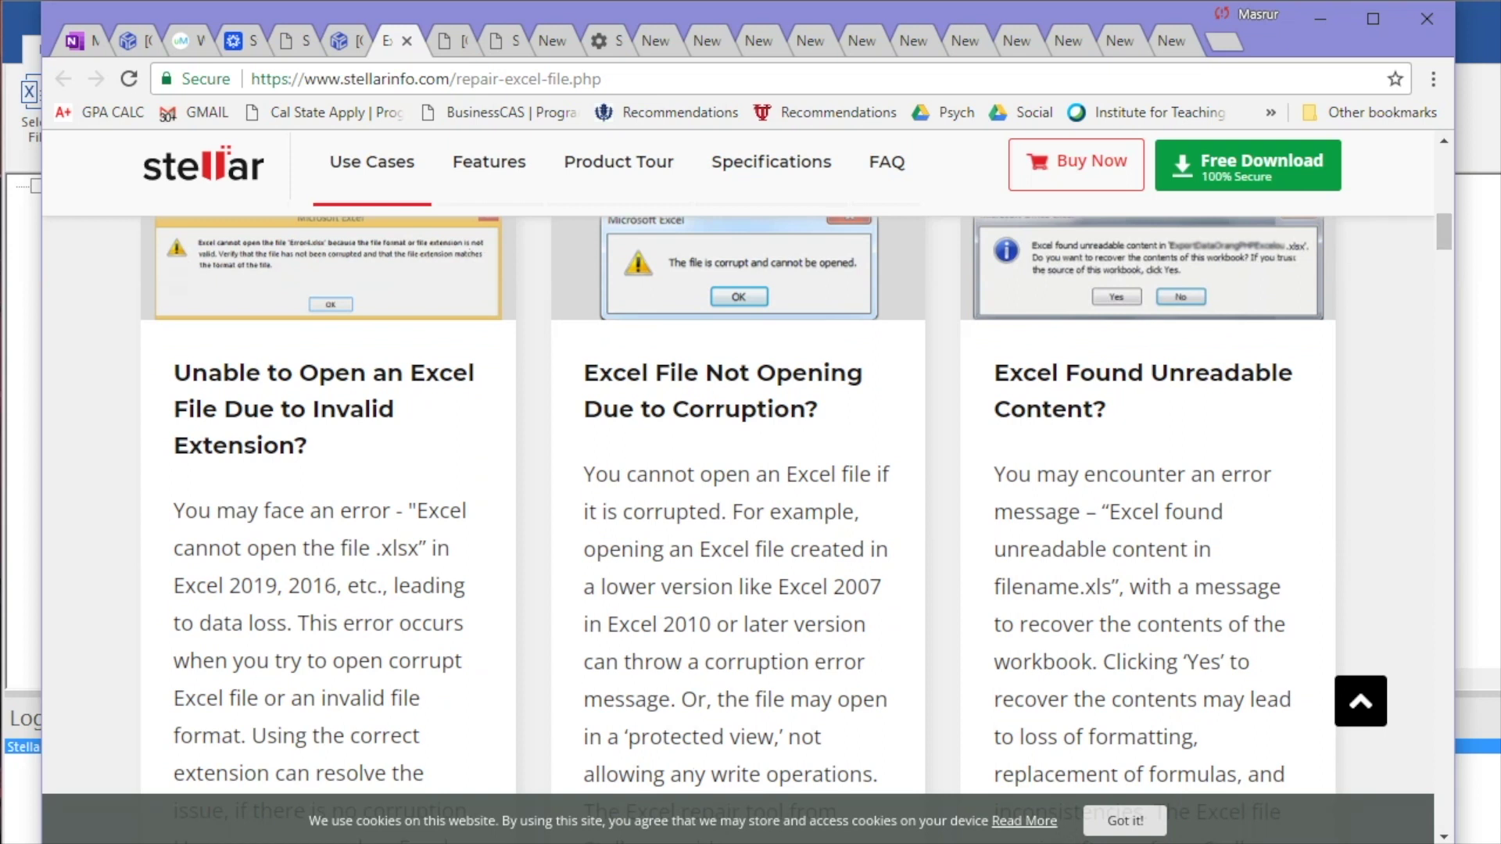
key(ctrl+plus)
key(ctrl+plus)
key(ctrl+plus)
key(ctrl+plus)
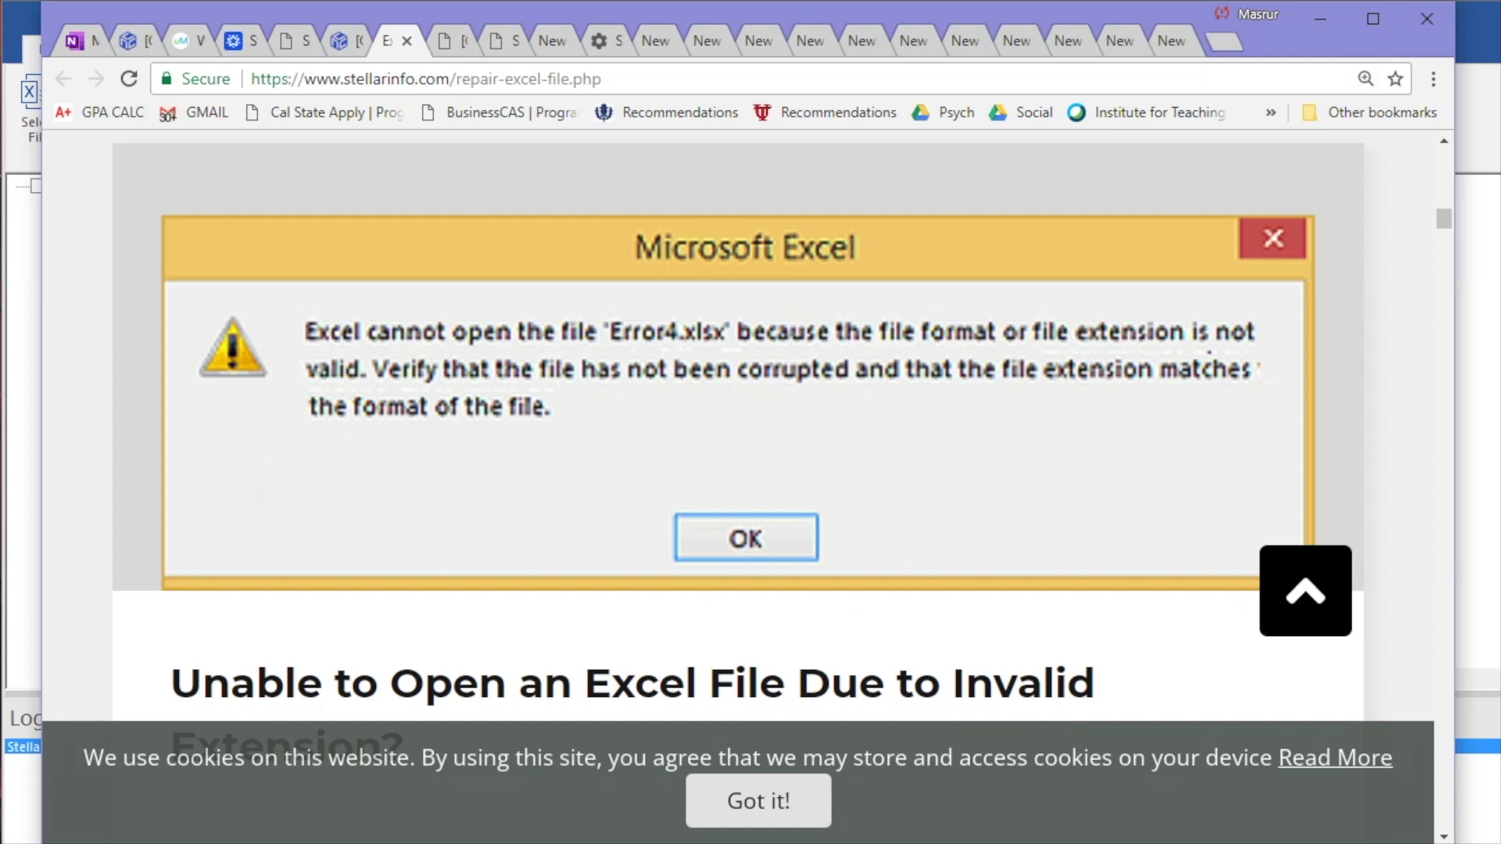
click(764, 805)
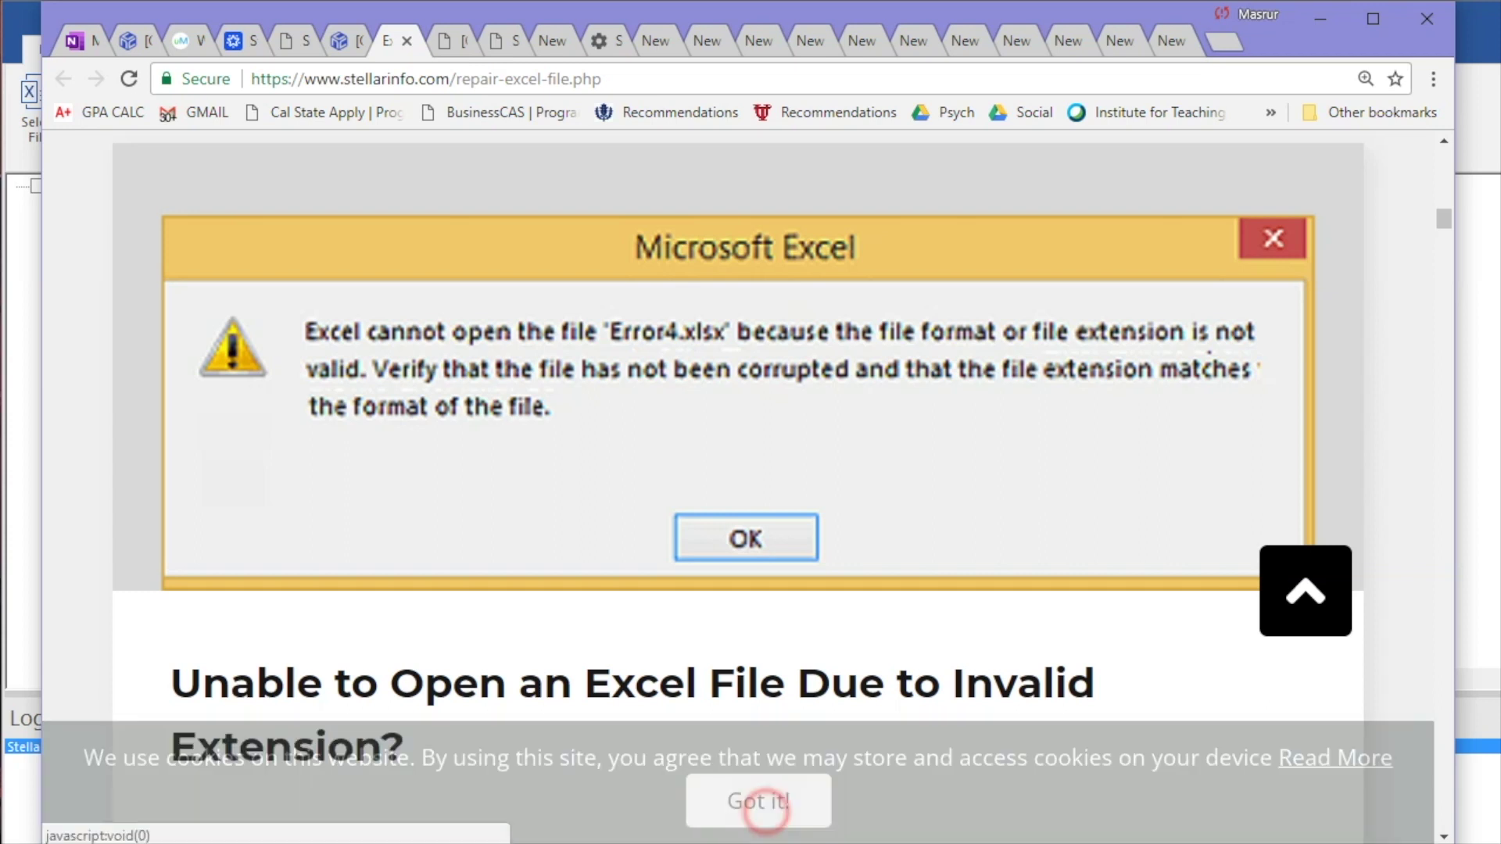
key(ctrl+minus)
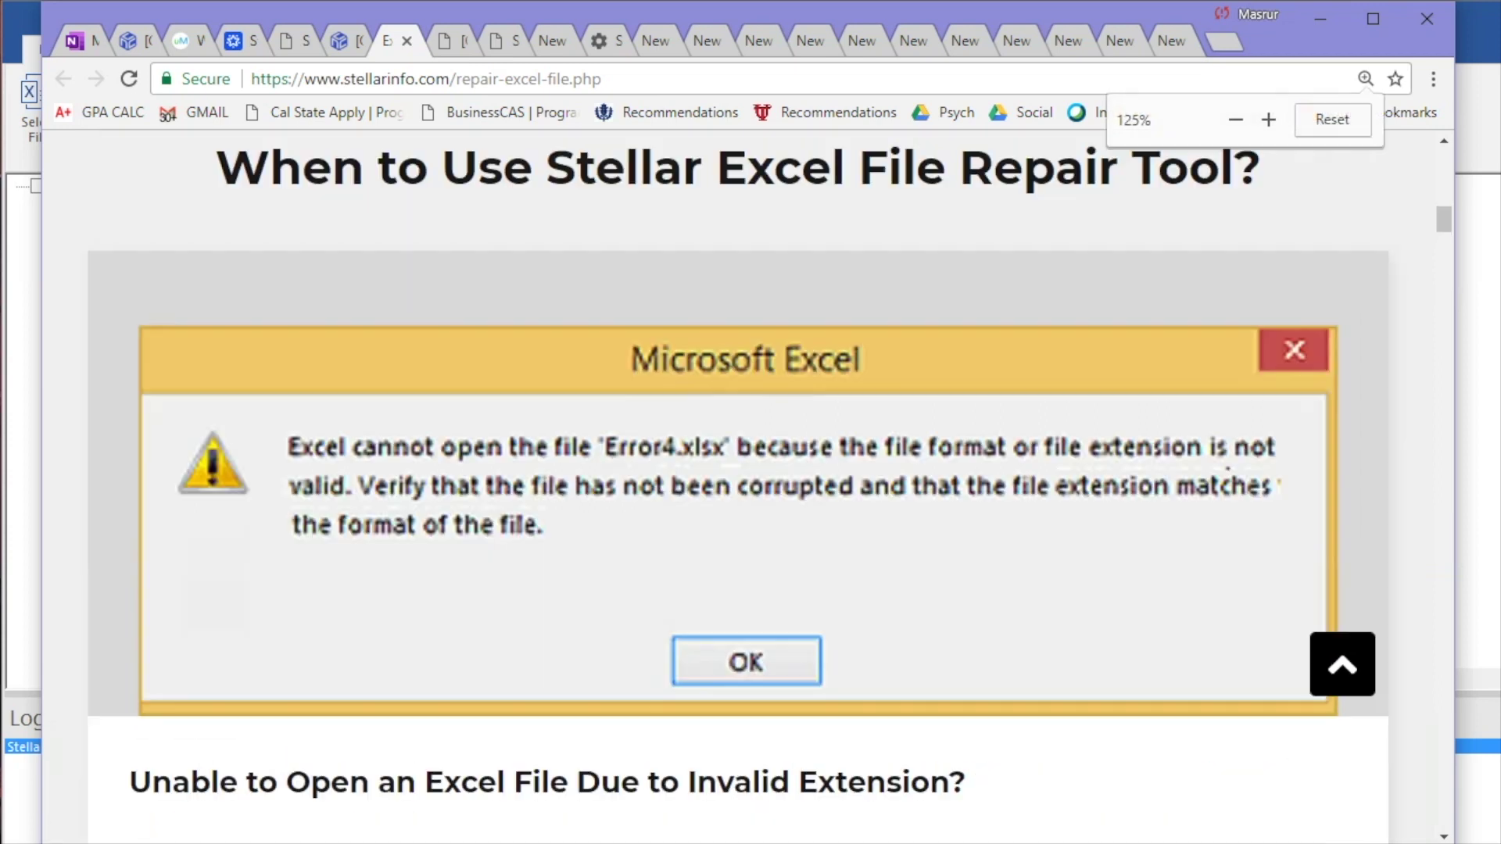
key(ctrl+minus)
Read through the use cases and feature descriptions on the Stellar Repair for Excel product page
scroll(739, 532, down, 12)
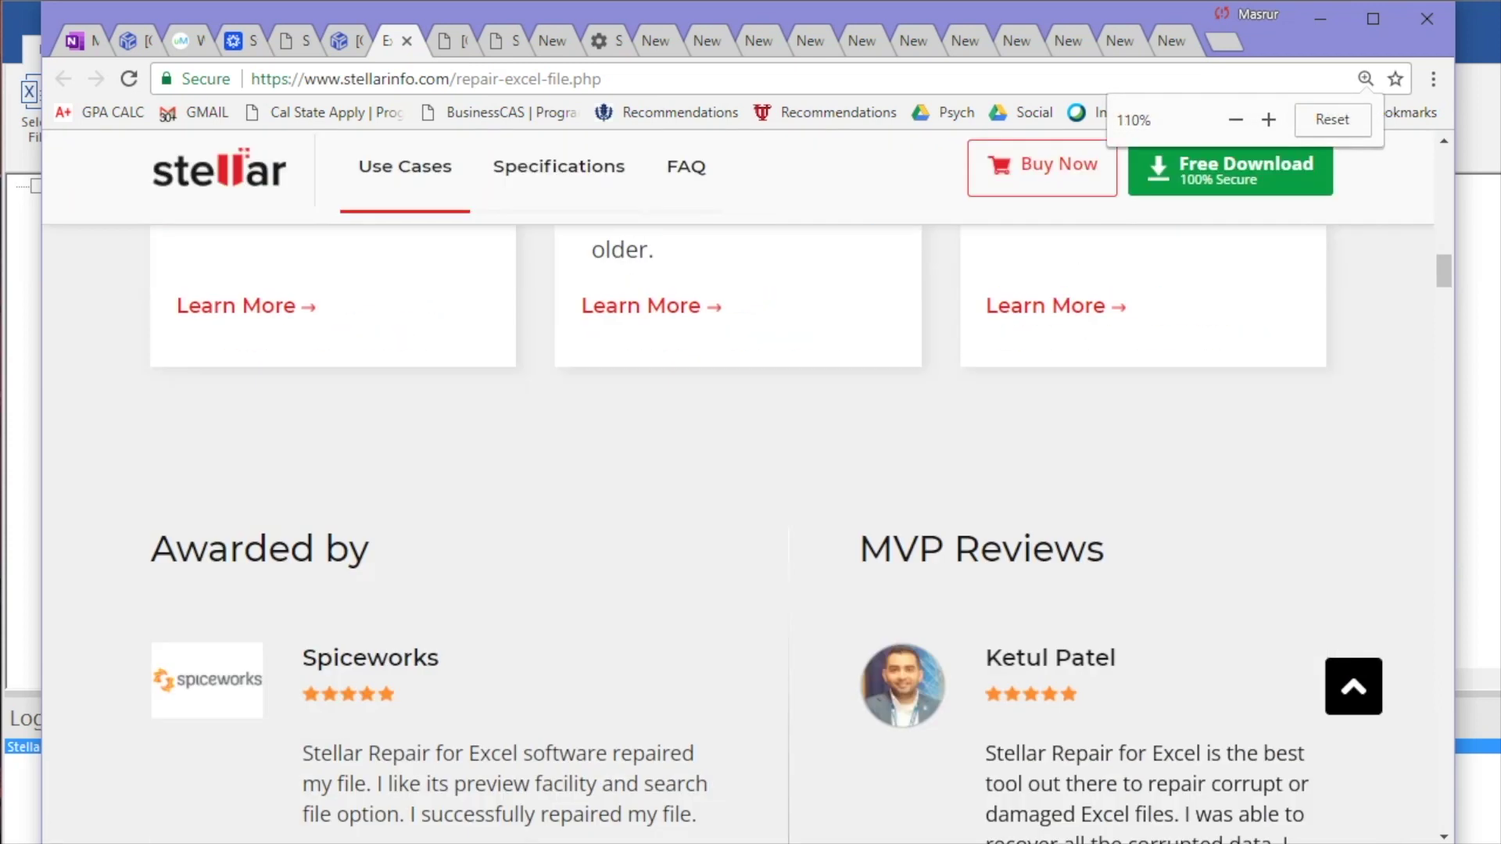
key(Home)
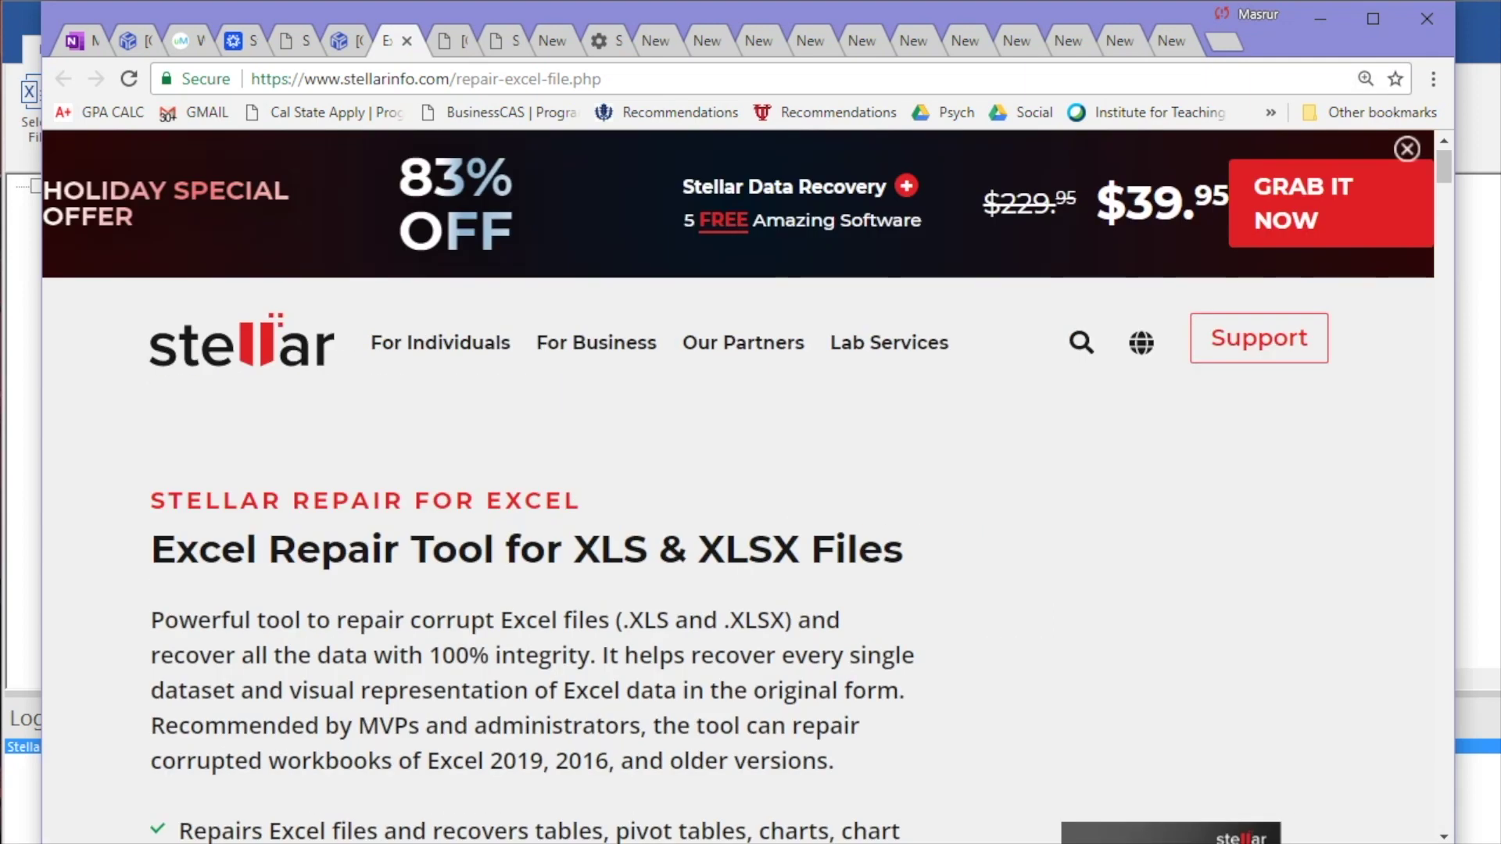
right_click(1043, 523)
click(1448, 173)
drag(1447, 174, 1446, 230)
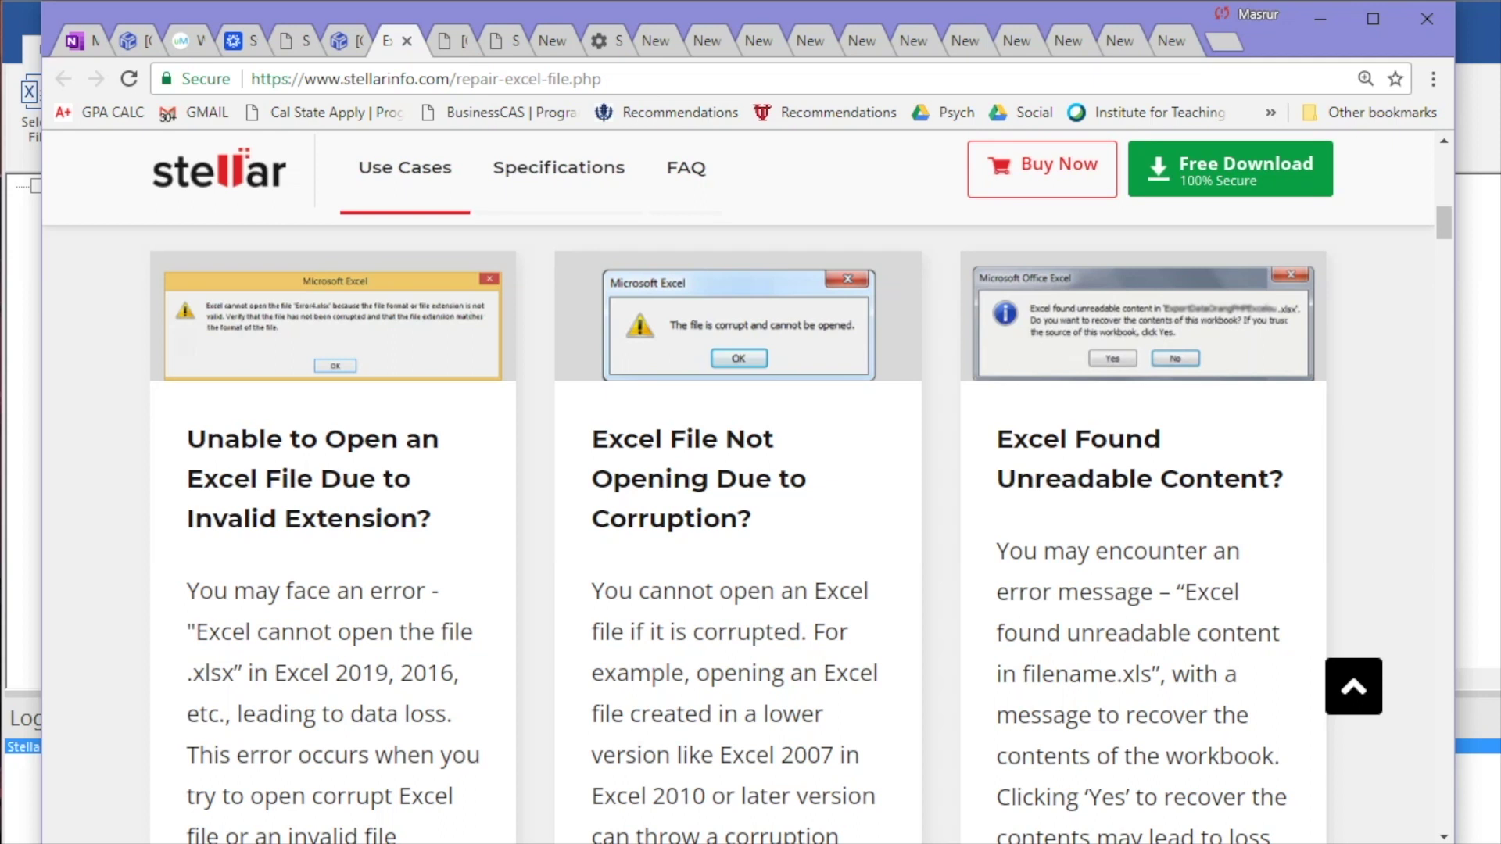
drag(1443, 223, 1444, 326)
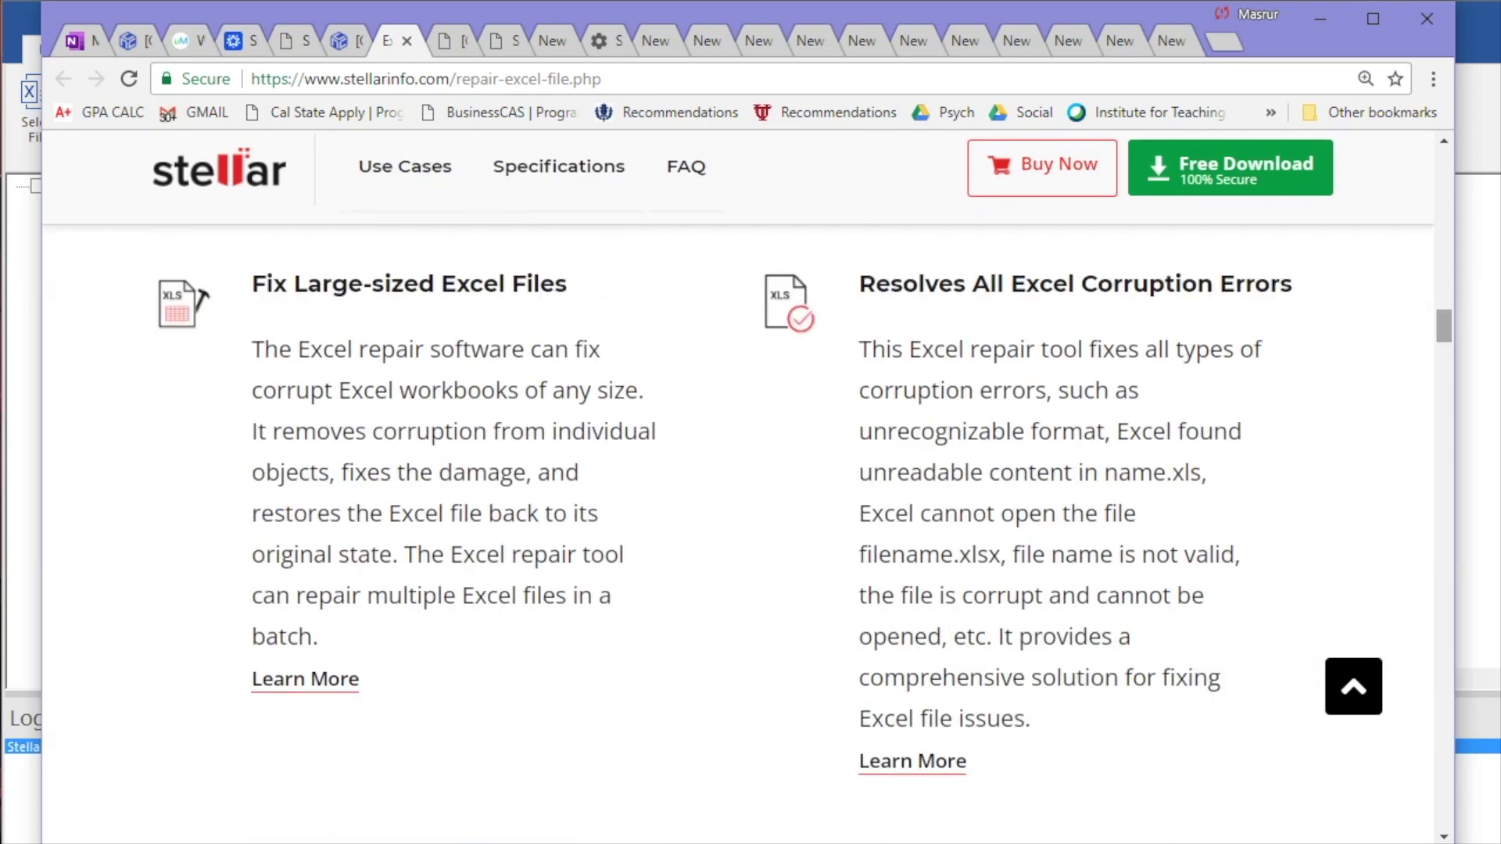
mouse_move(1445, 326)
mouse_down()
mouse_move(1444, 348)
mouse_move(1444, 323)
mouse_up()
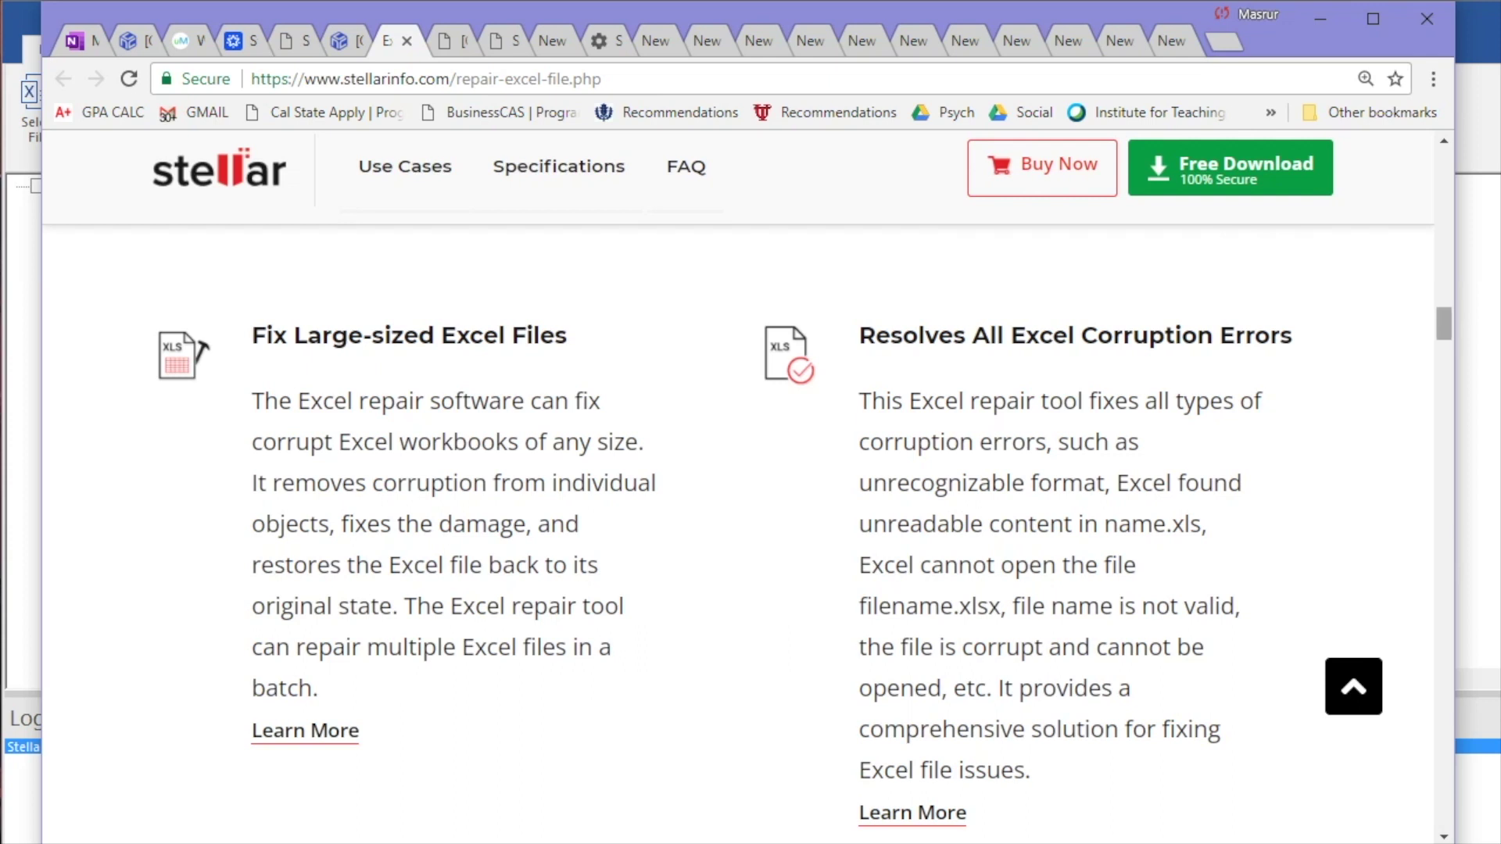
drag(1443, 317, 1444, 324)
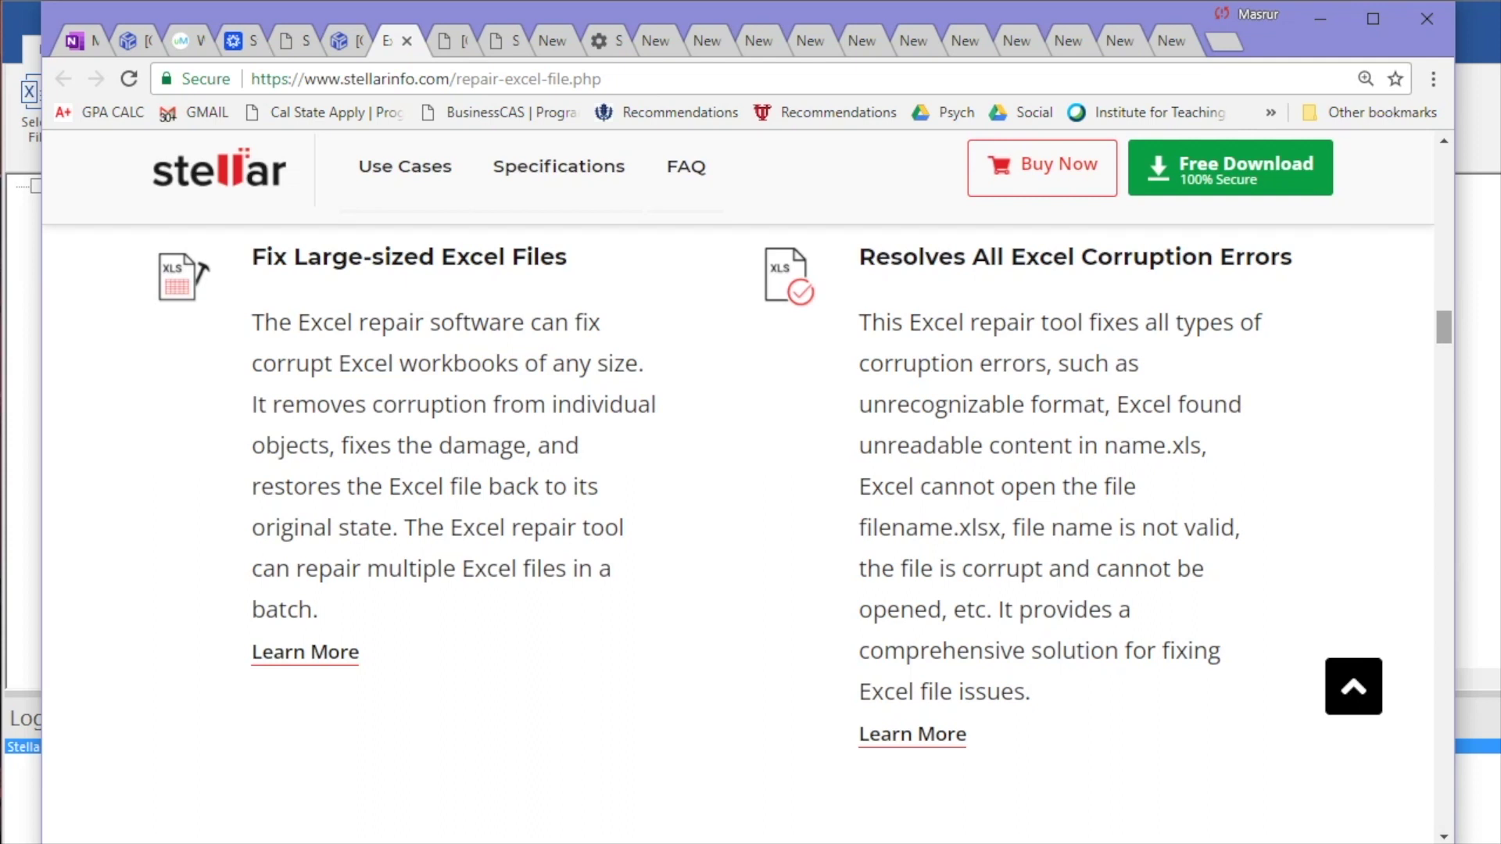
scroll(751, 531, down, 7)
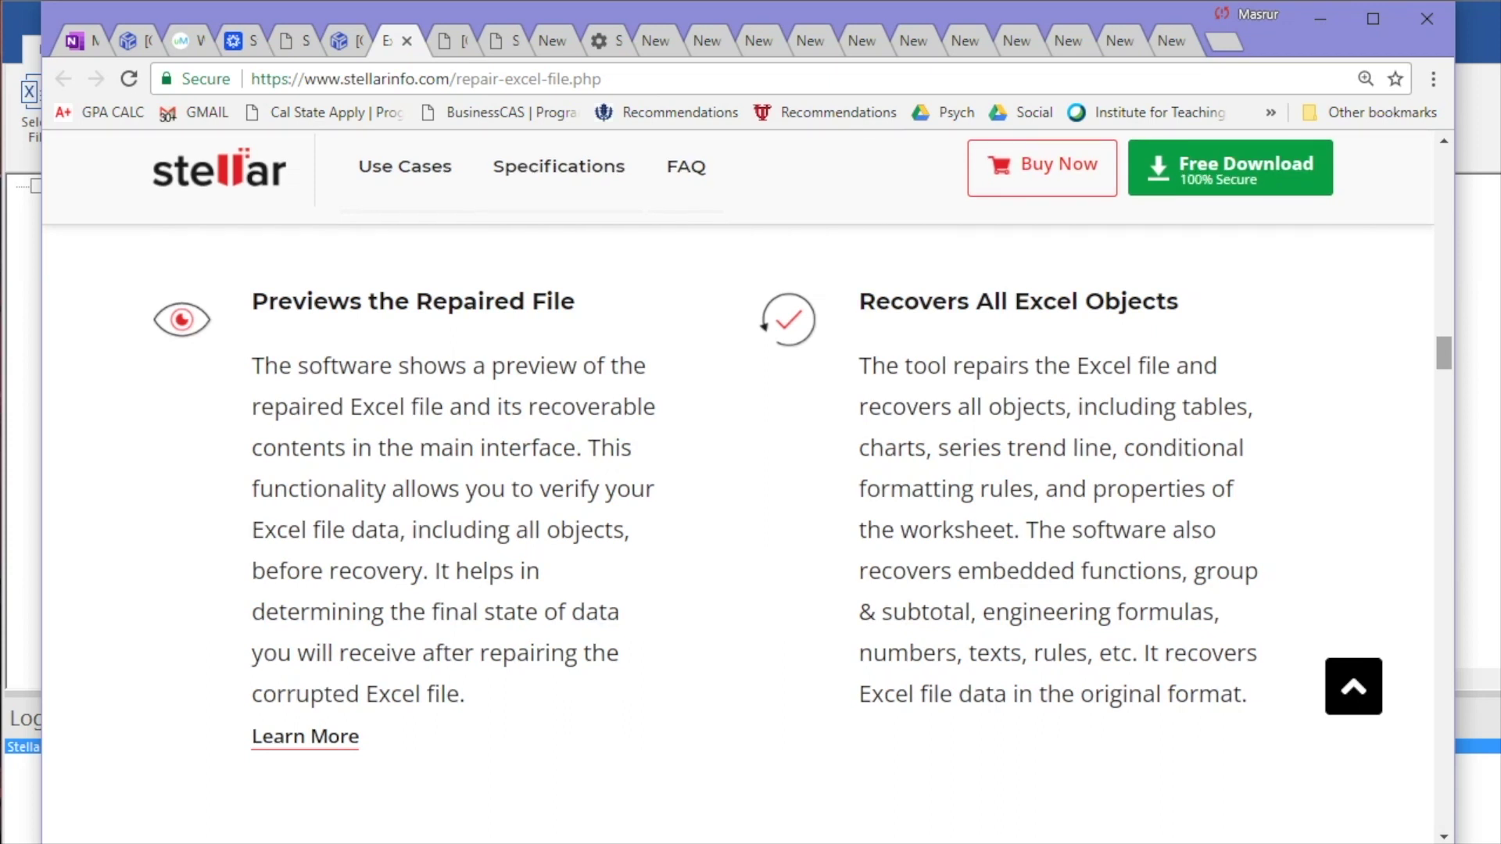
drag(1443, 353, 1444, 293)
Switch to Stellar Repair for Excel, then select the sampledatasafety workbook from Downloads\sampledatasafety and repair it
click(1320, 18)
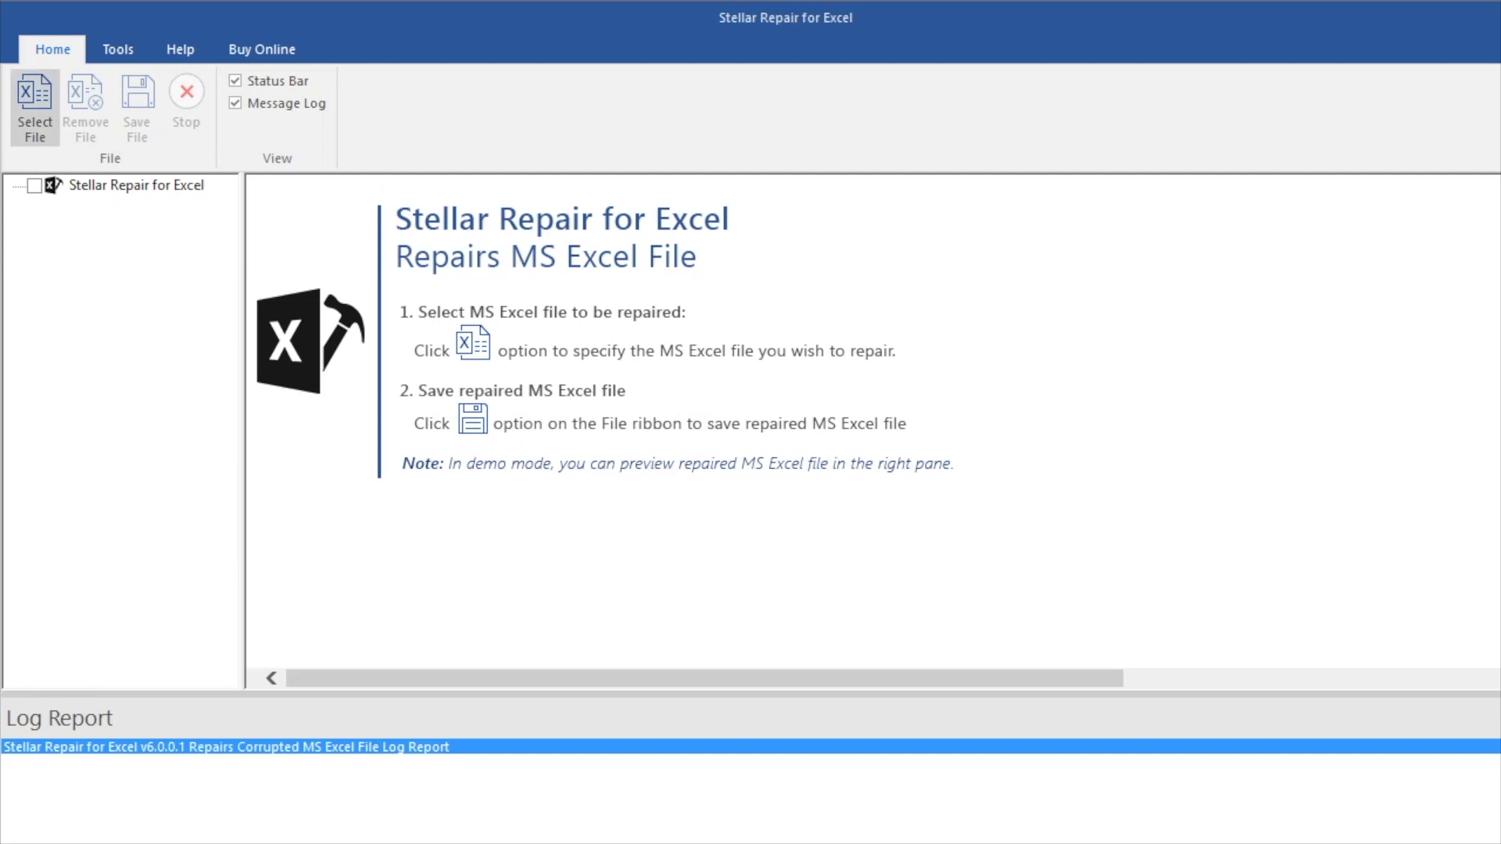
click(34, 106)
click(965, 325)
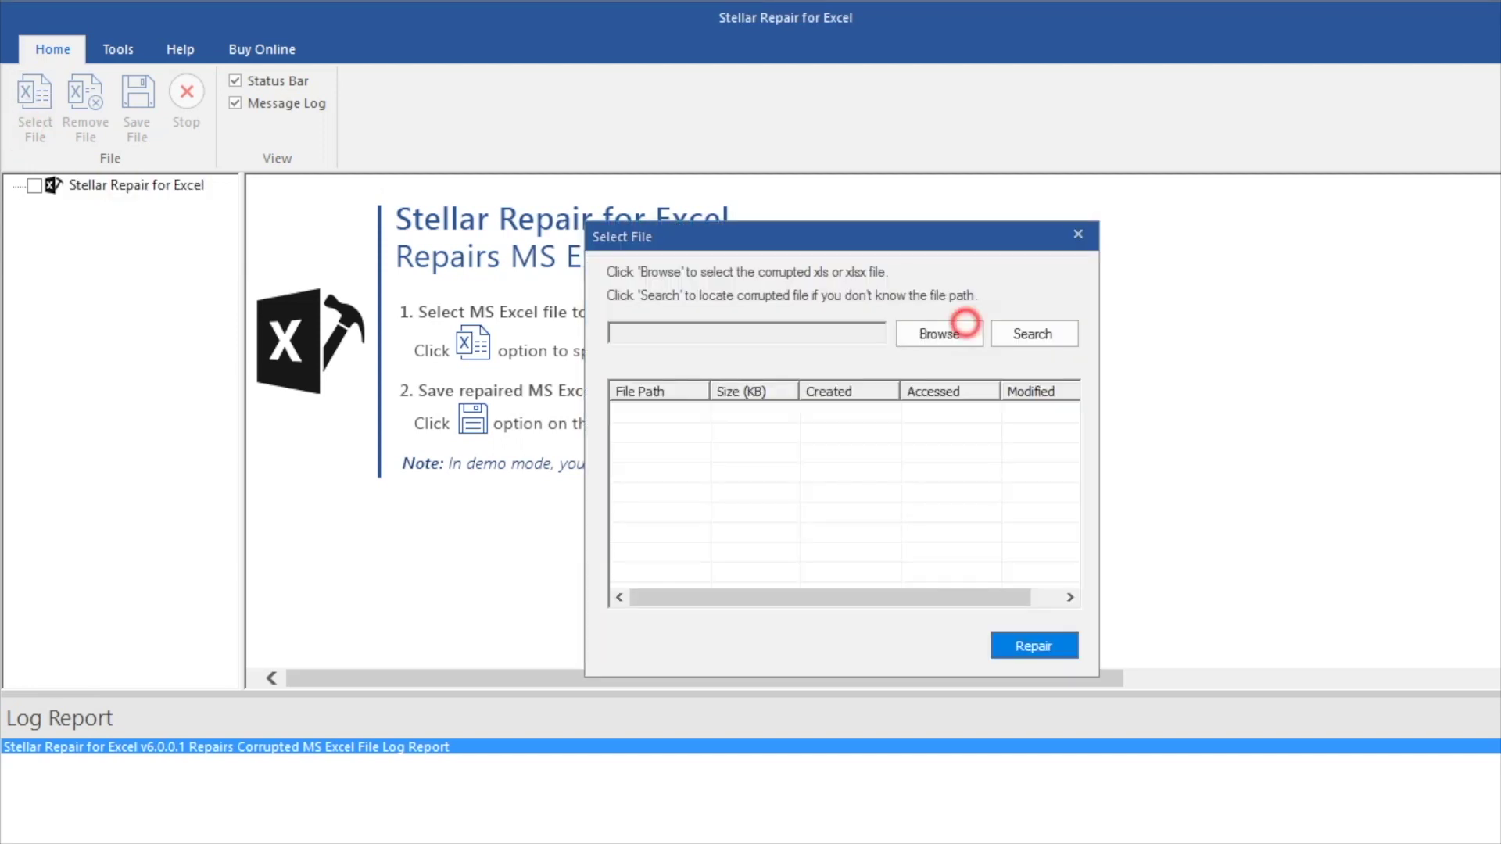
double_click(724, 388)
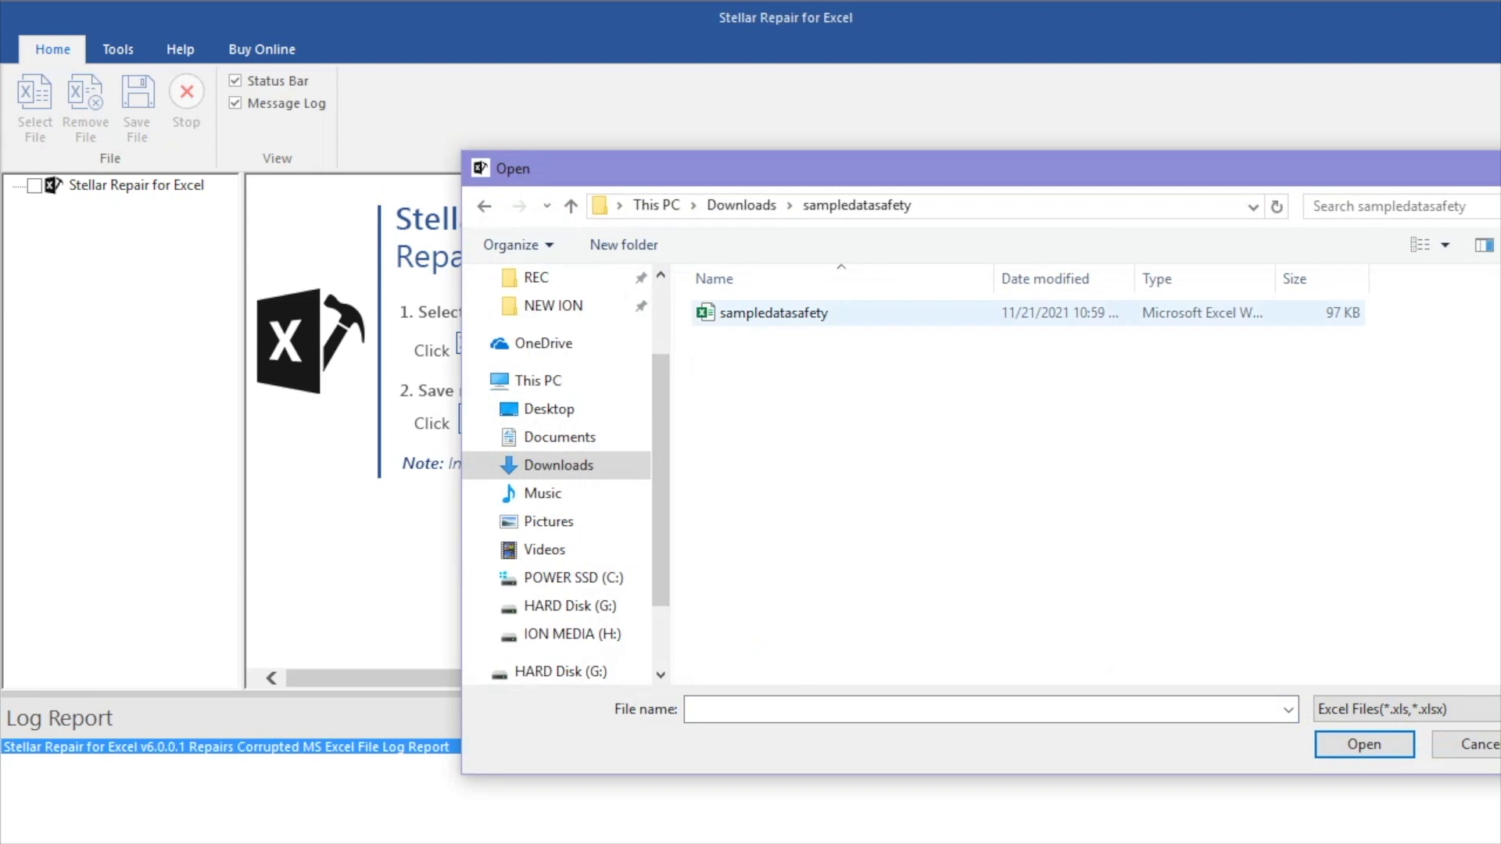
double_click(864, 312)
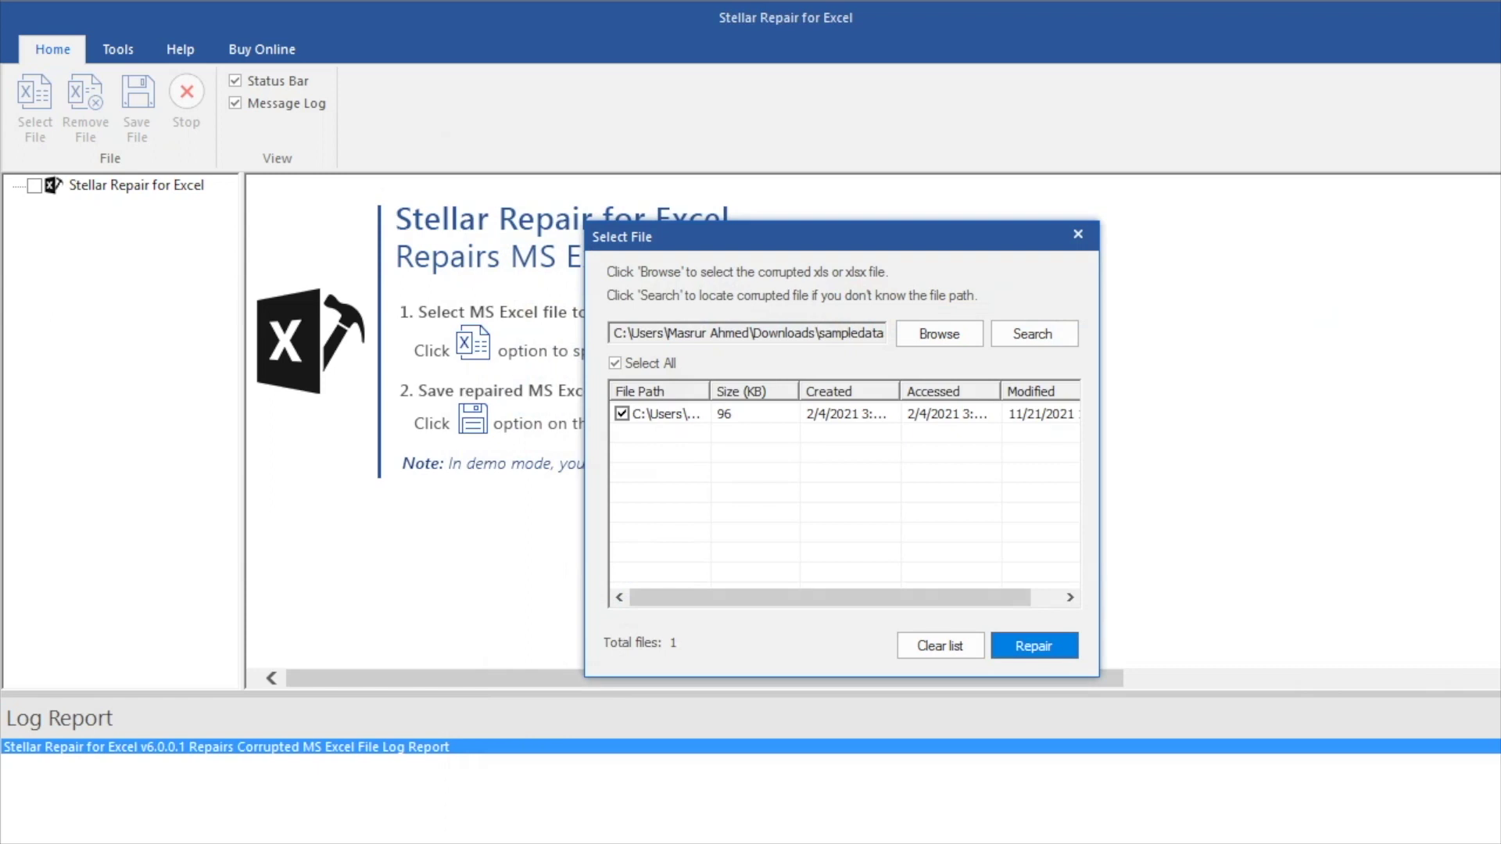
click(1017, 643)
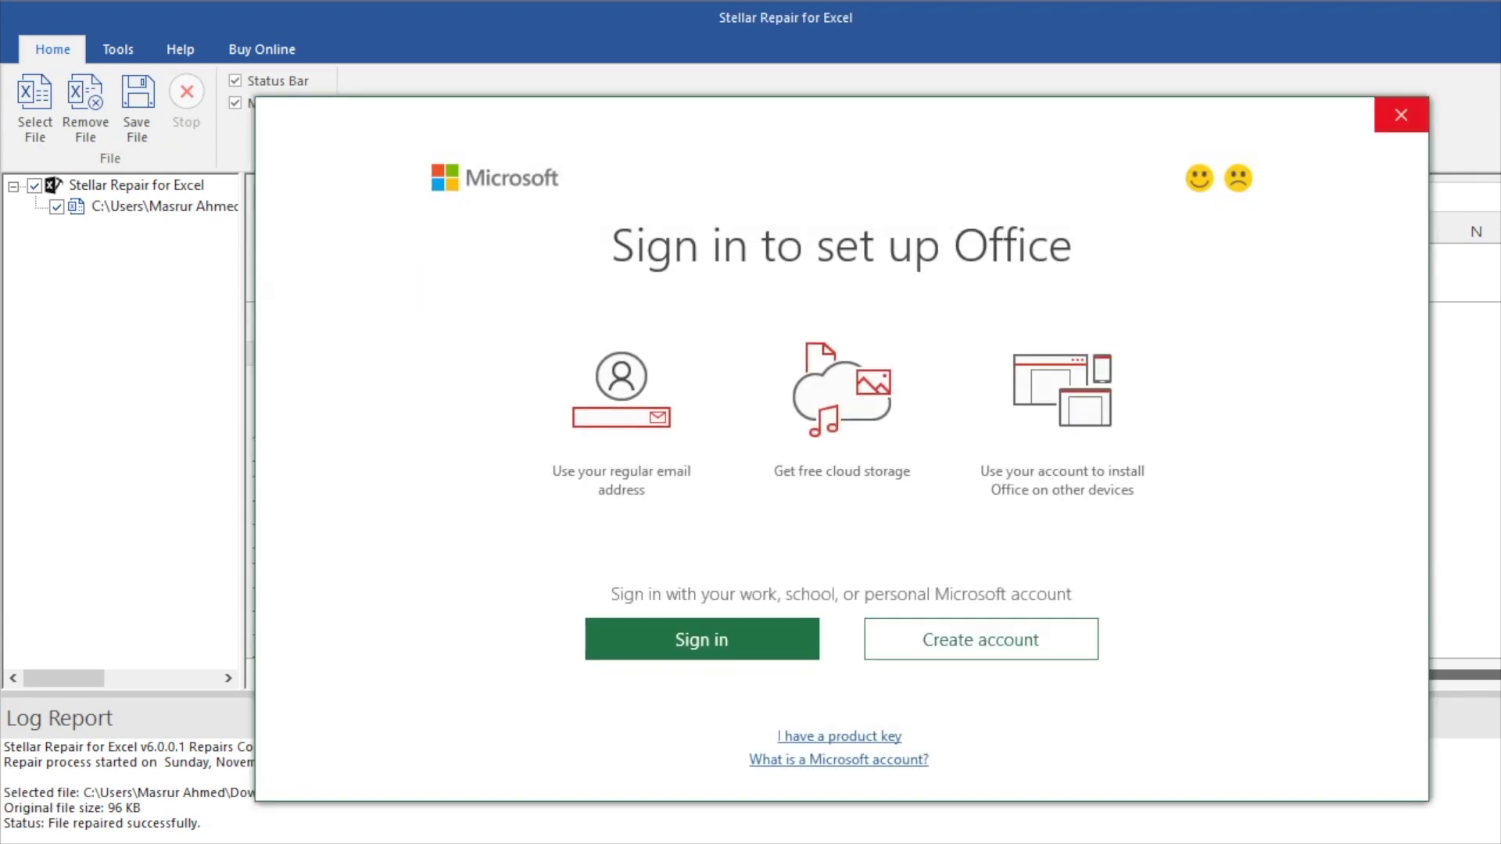
click(1401, 115)
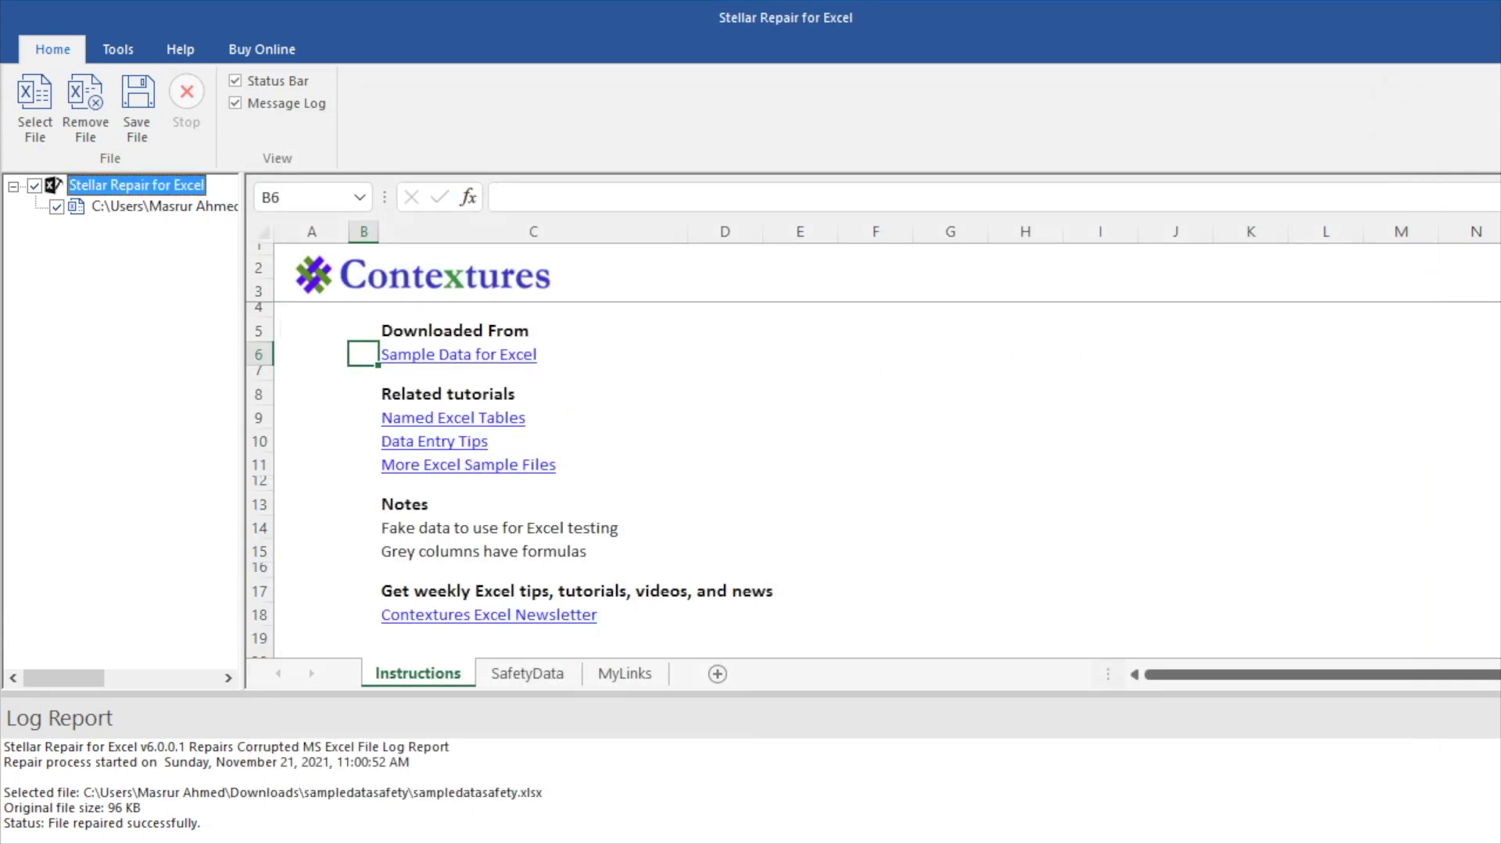
Look over the Instructions sheet in the preview of the repaired workbook
scroll(888, 480, down, 20)
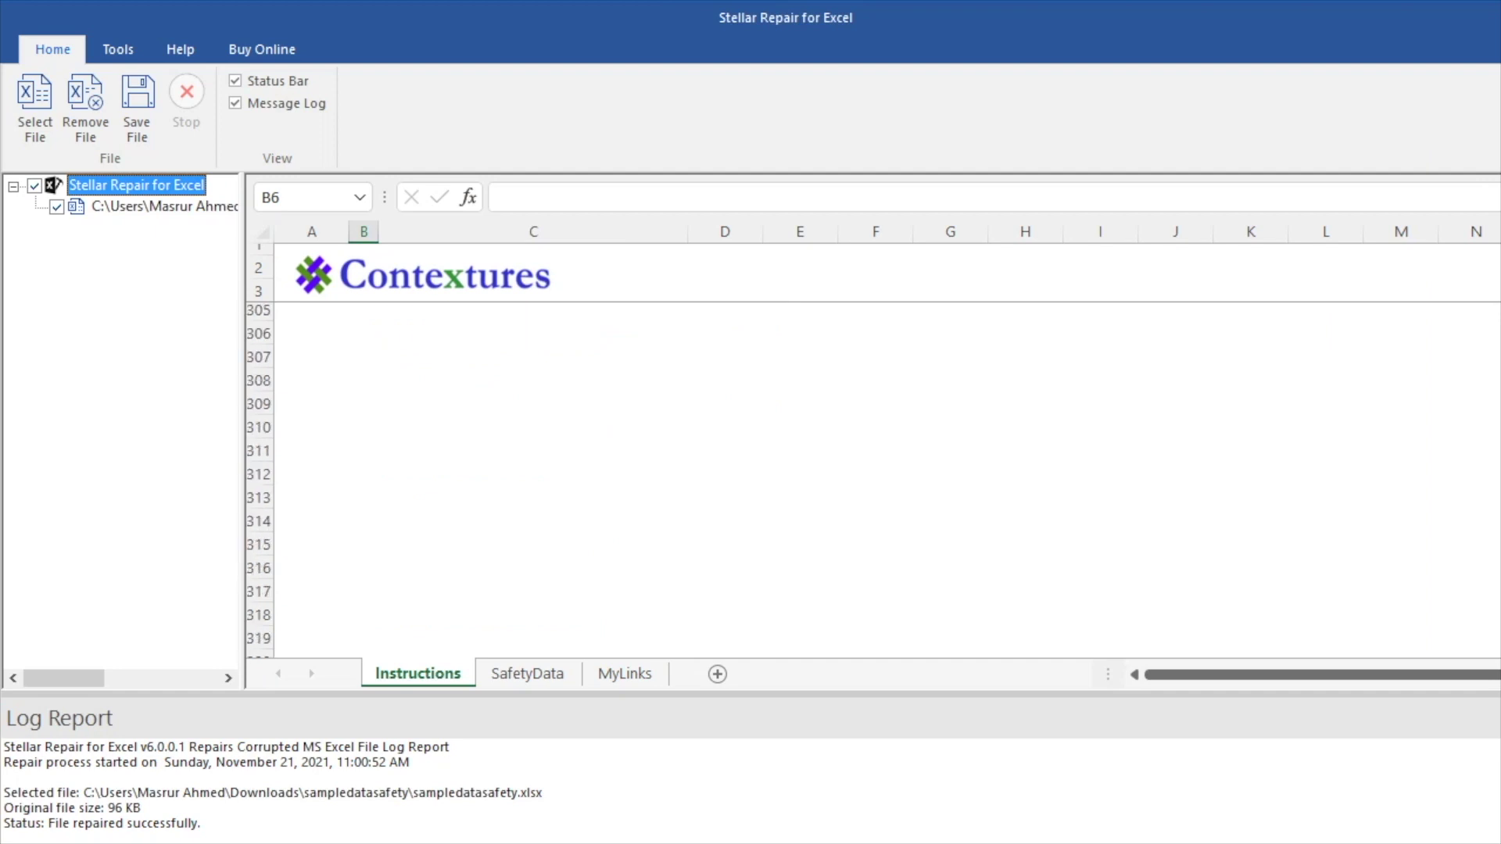
scroll(888, 480, up, 20)
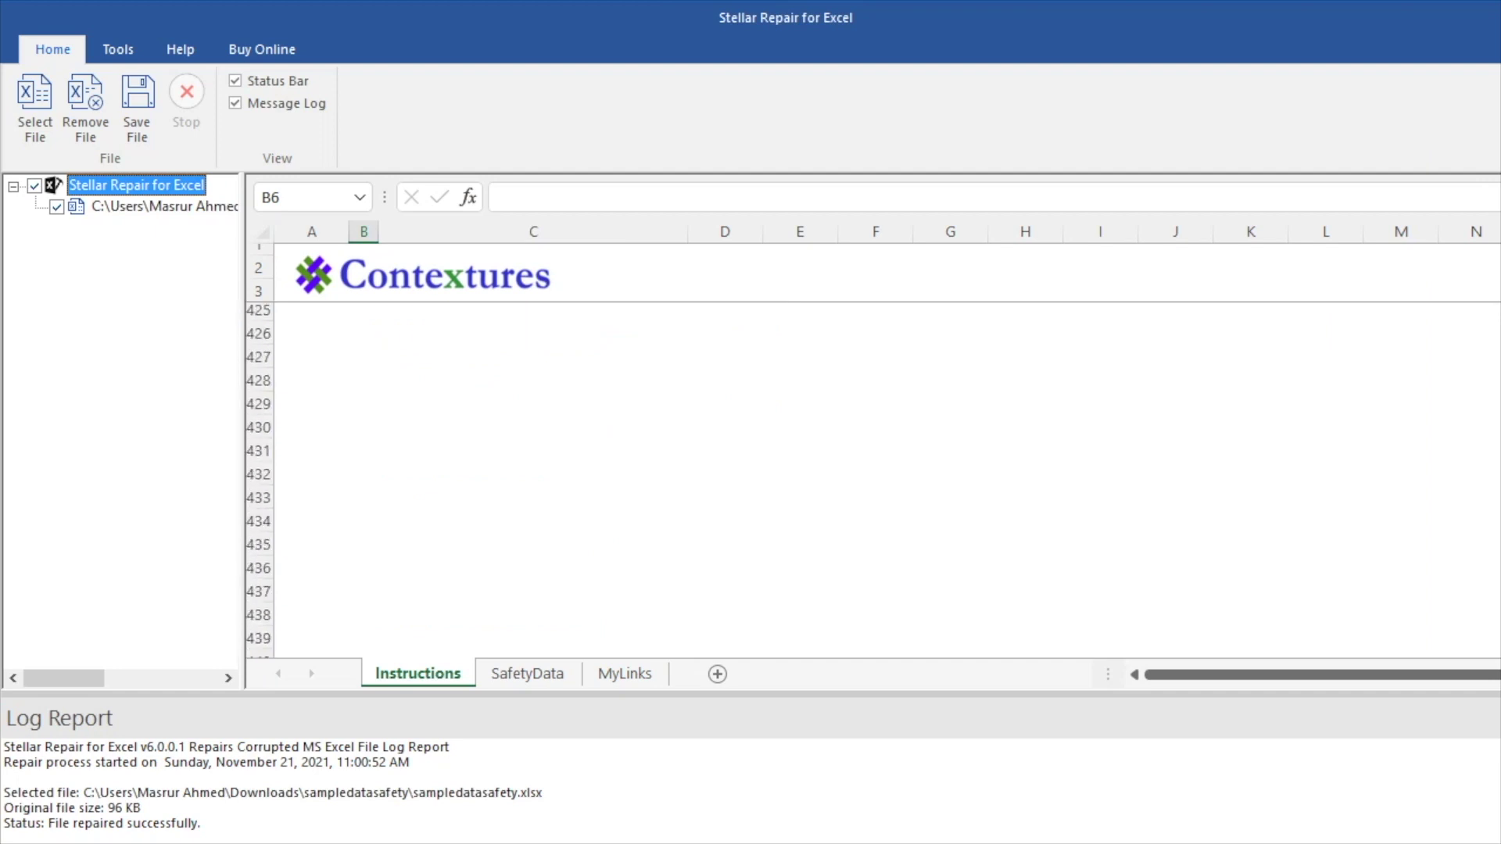
click(532, 417)
click(694, 457)
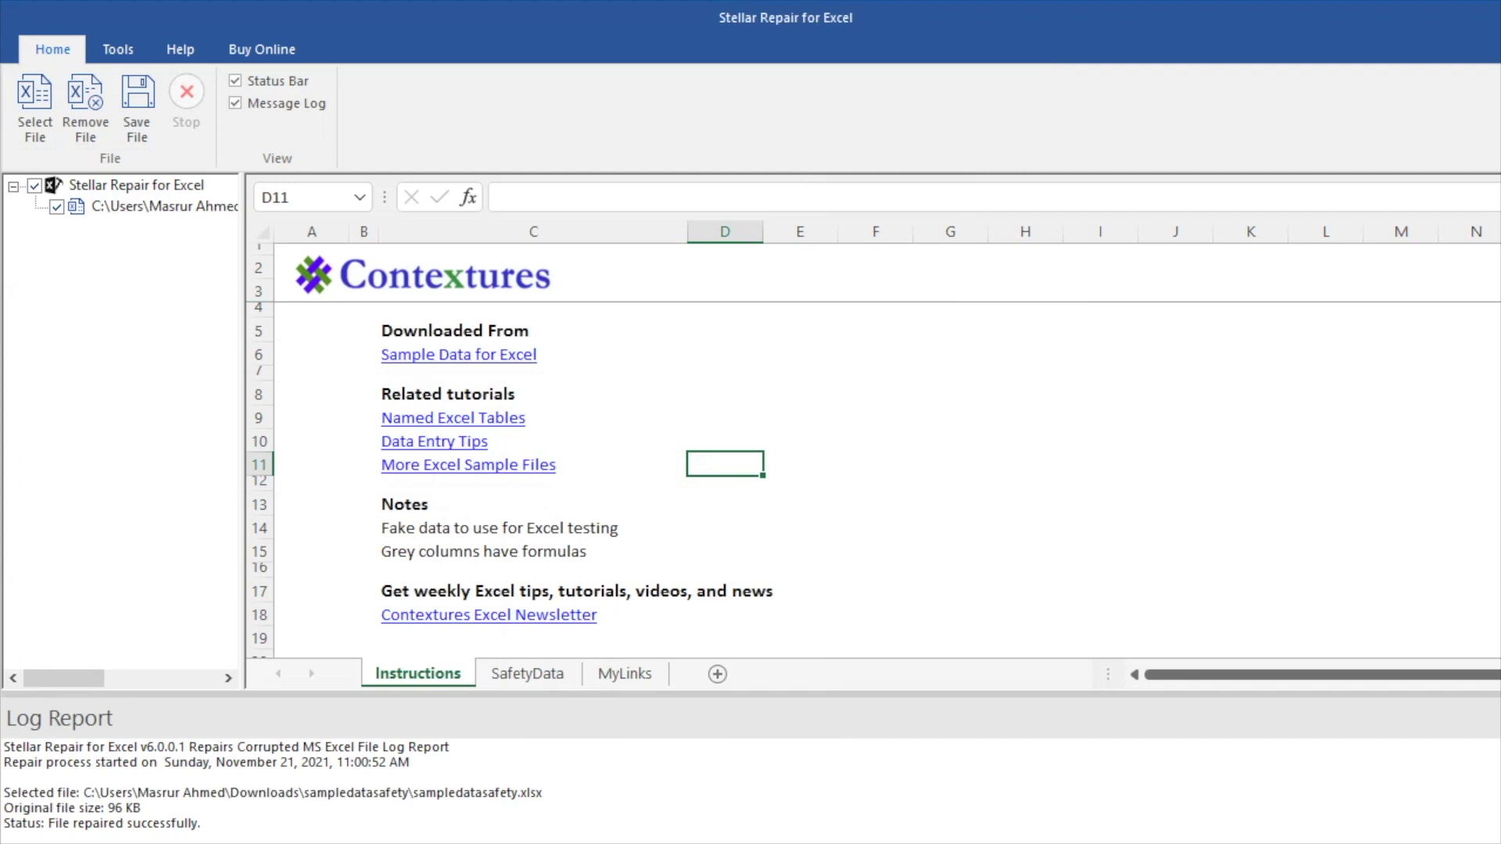
Preview the repaired SafetyData sheet, checking the Department entries and the records in A5:H8
click(523, 674)
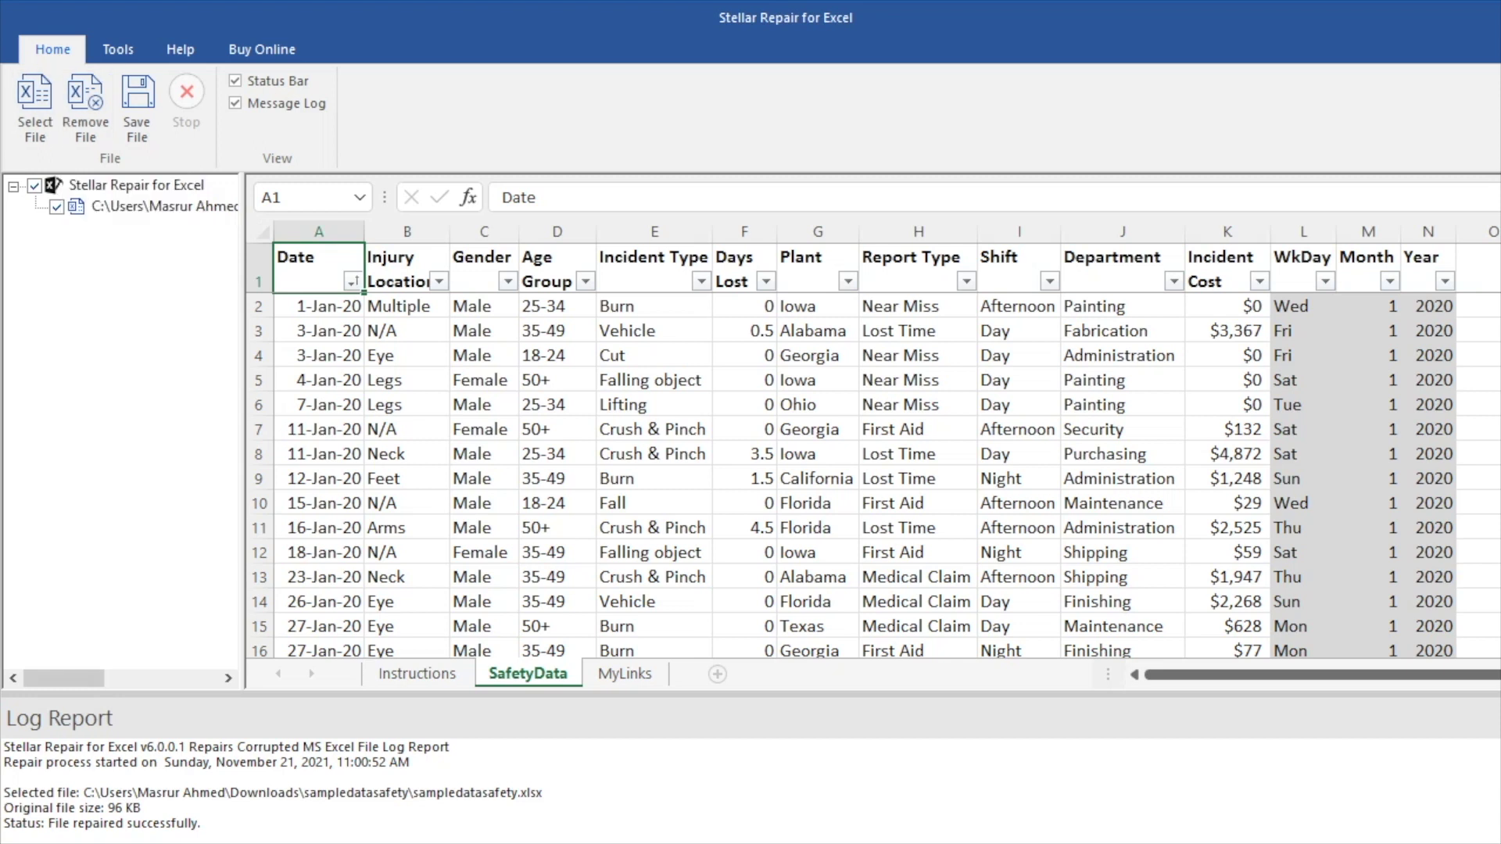
click(162, 792)
click(174, 775)
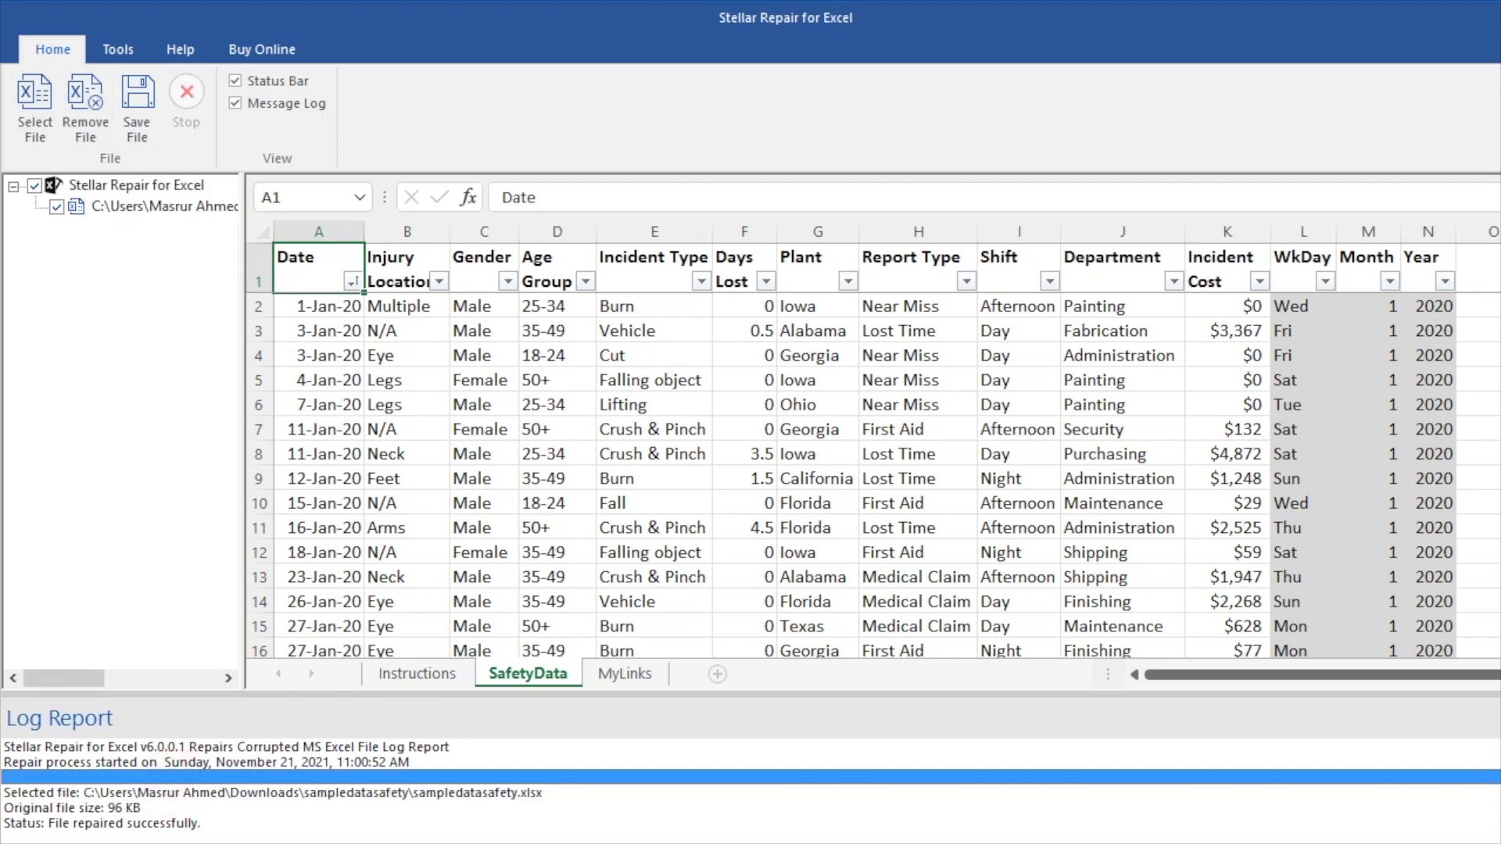
click(723, 426)
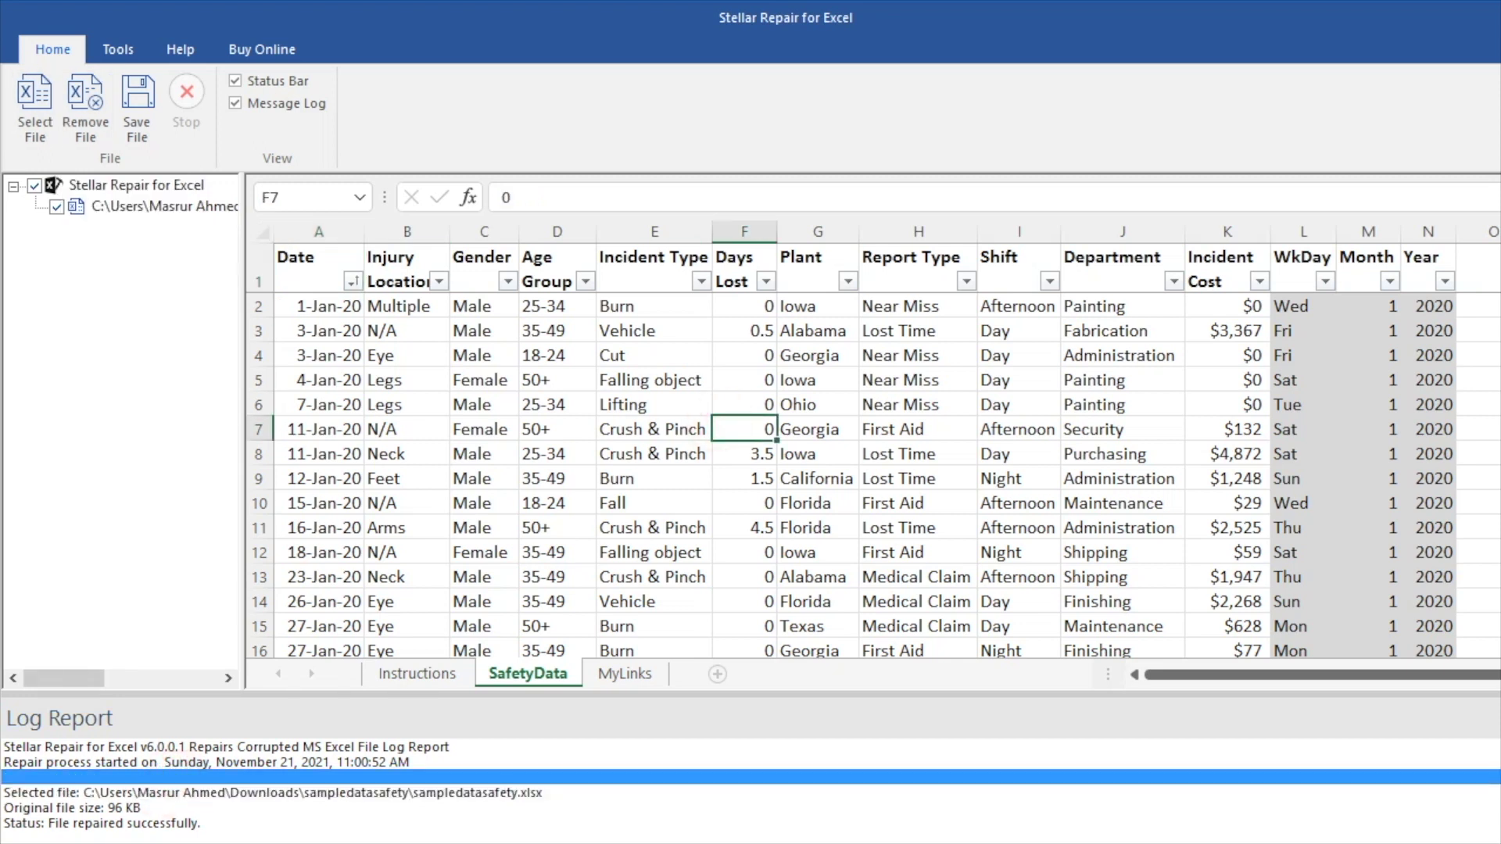
click(1150, 426)
click(1145, 405)
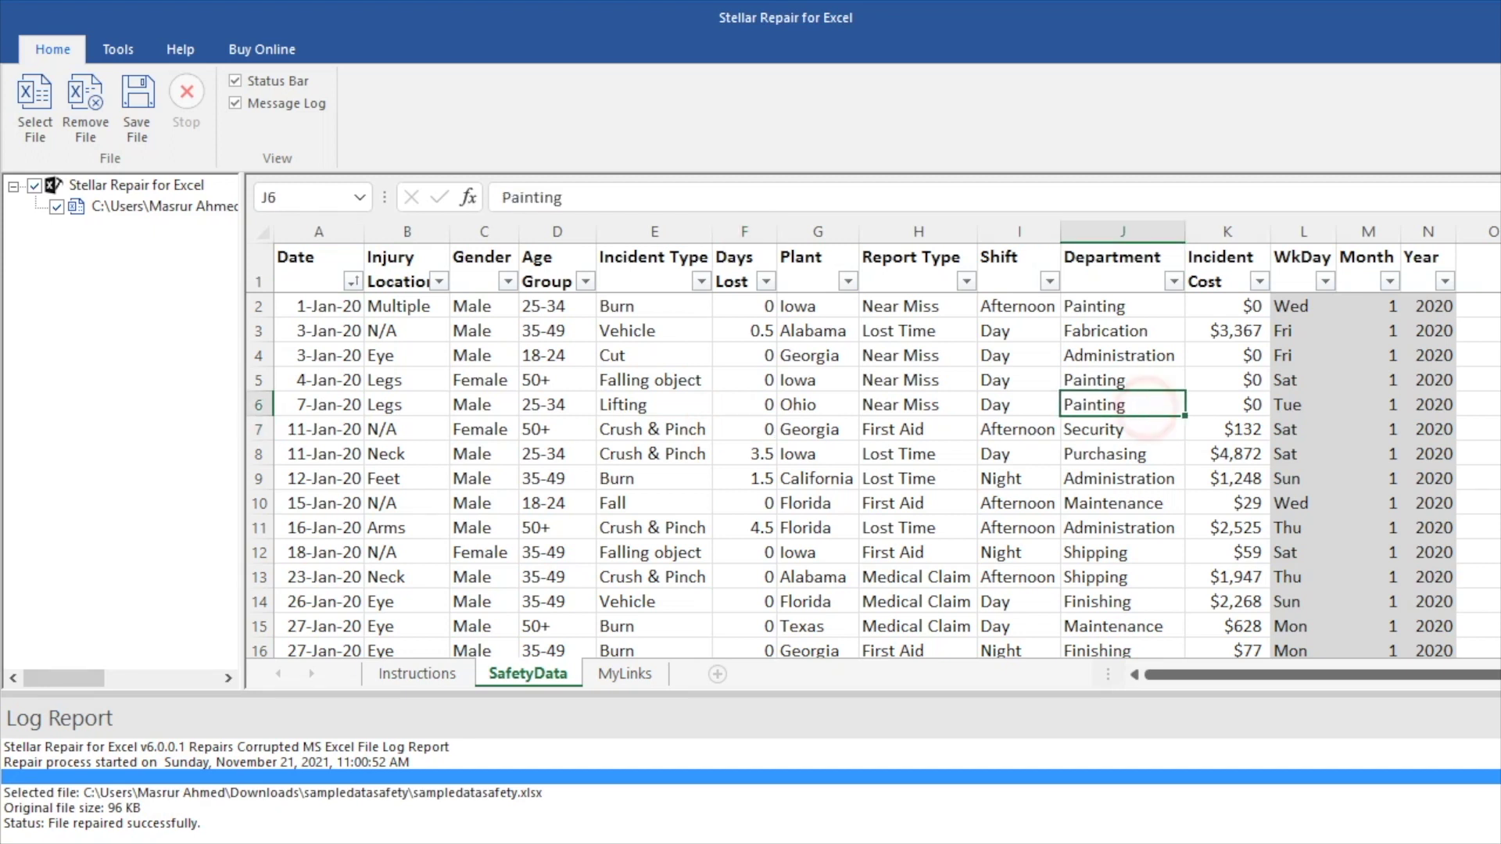
drag(1186, 416, 1186, 579)
click(1153, 432)
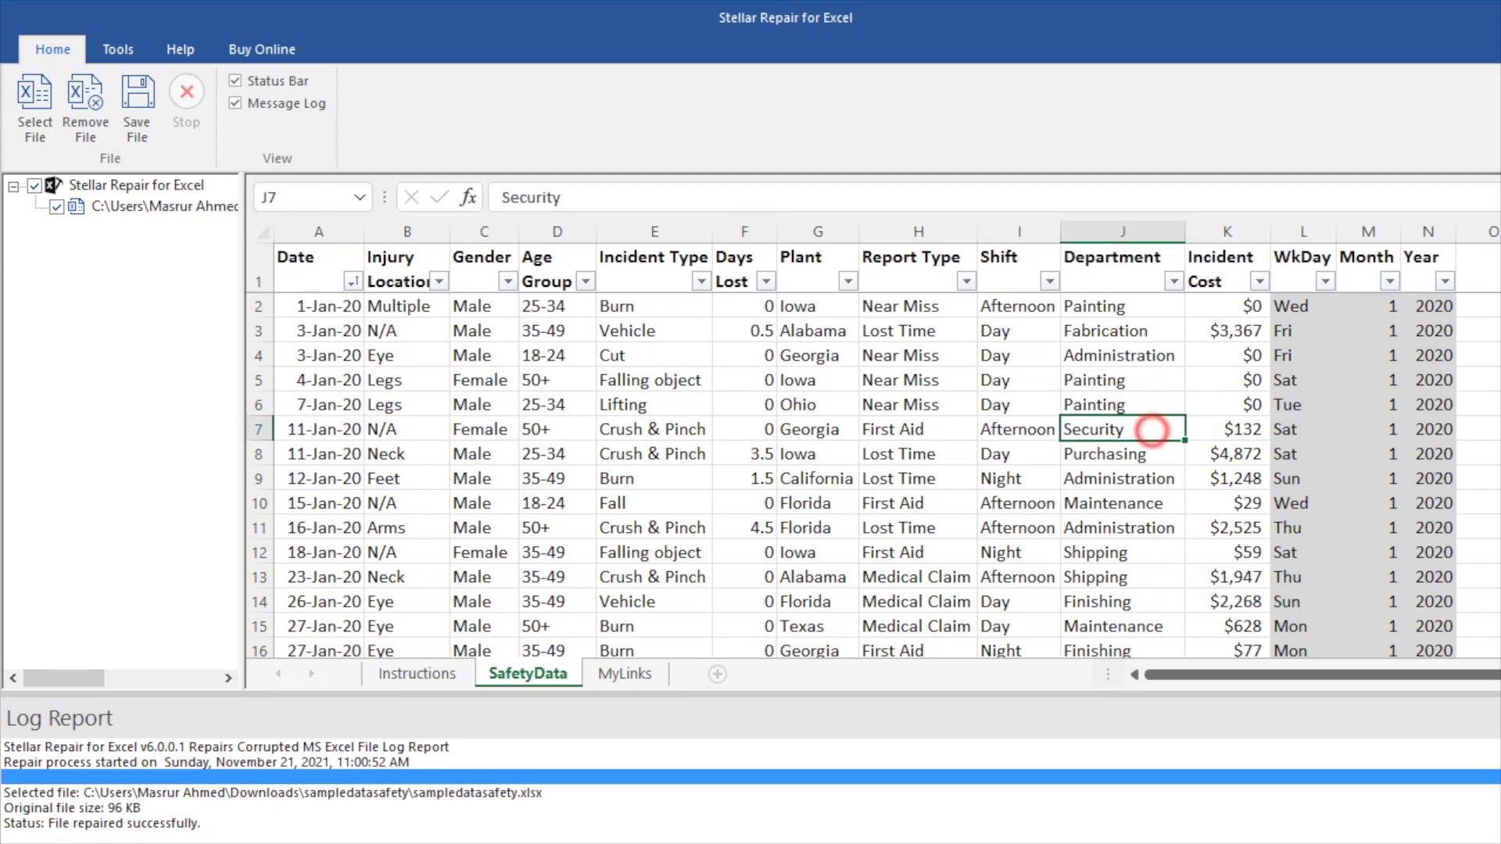
drag(1117, 447, 1118, 601)
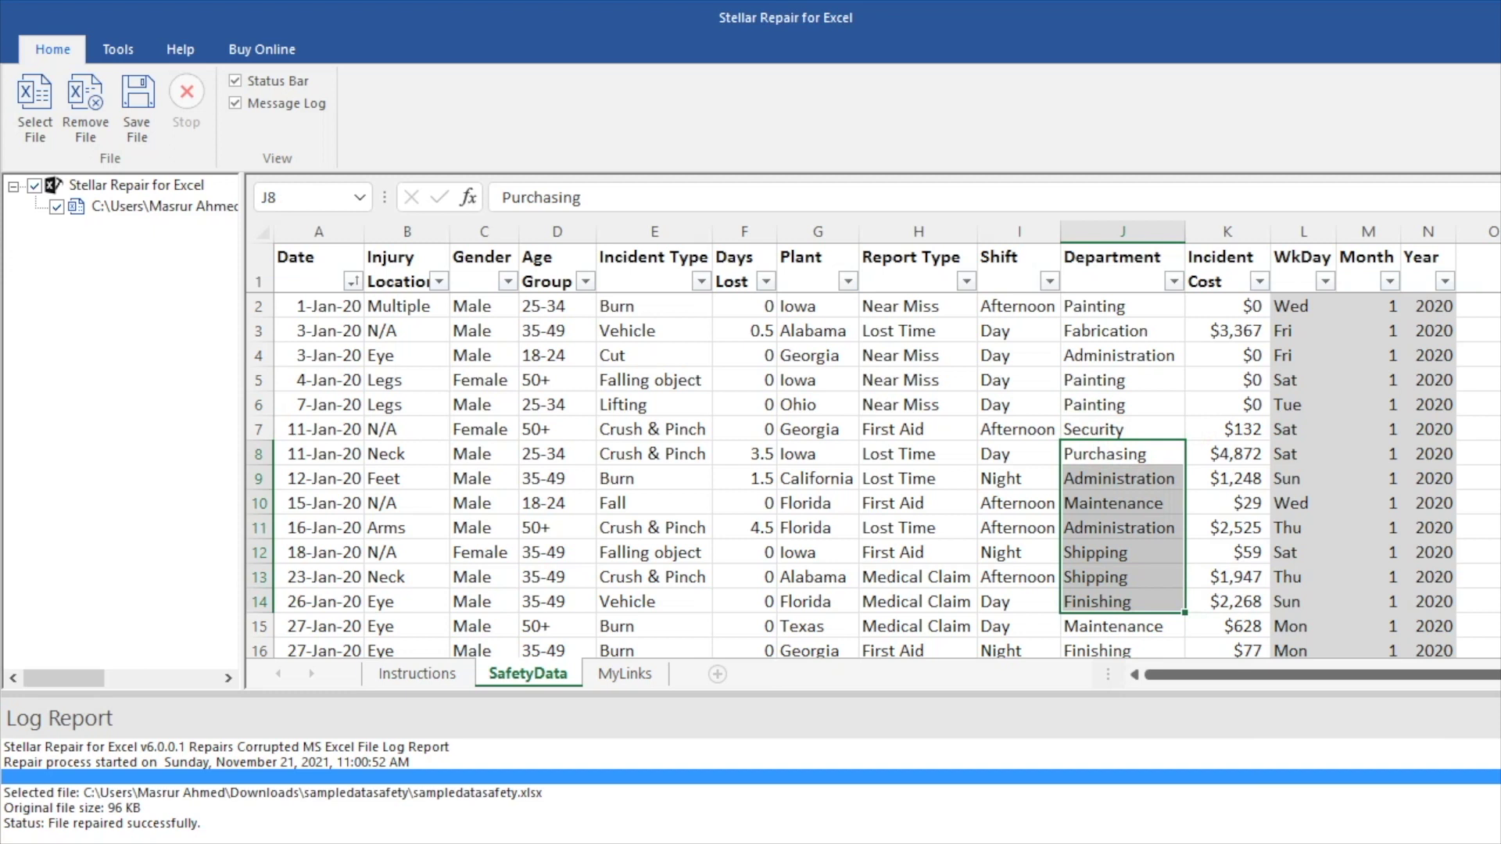
drag(313, 380, 969, 458)
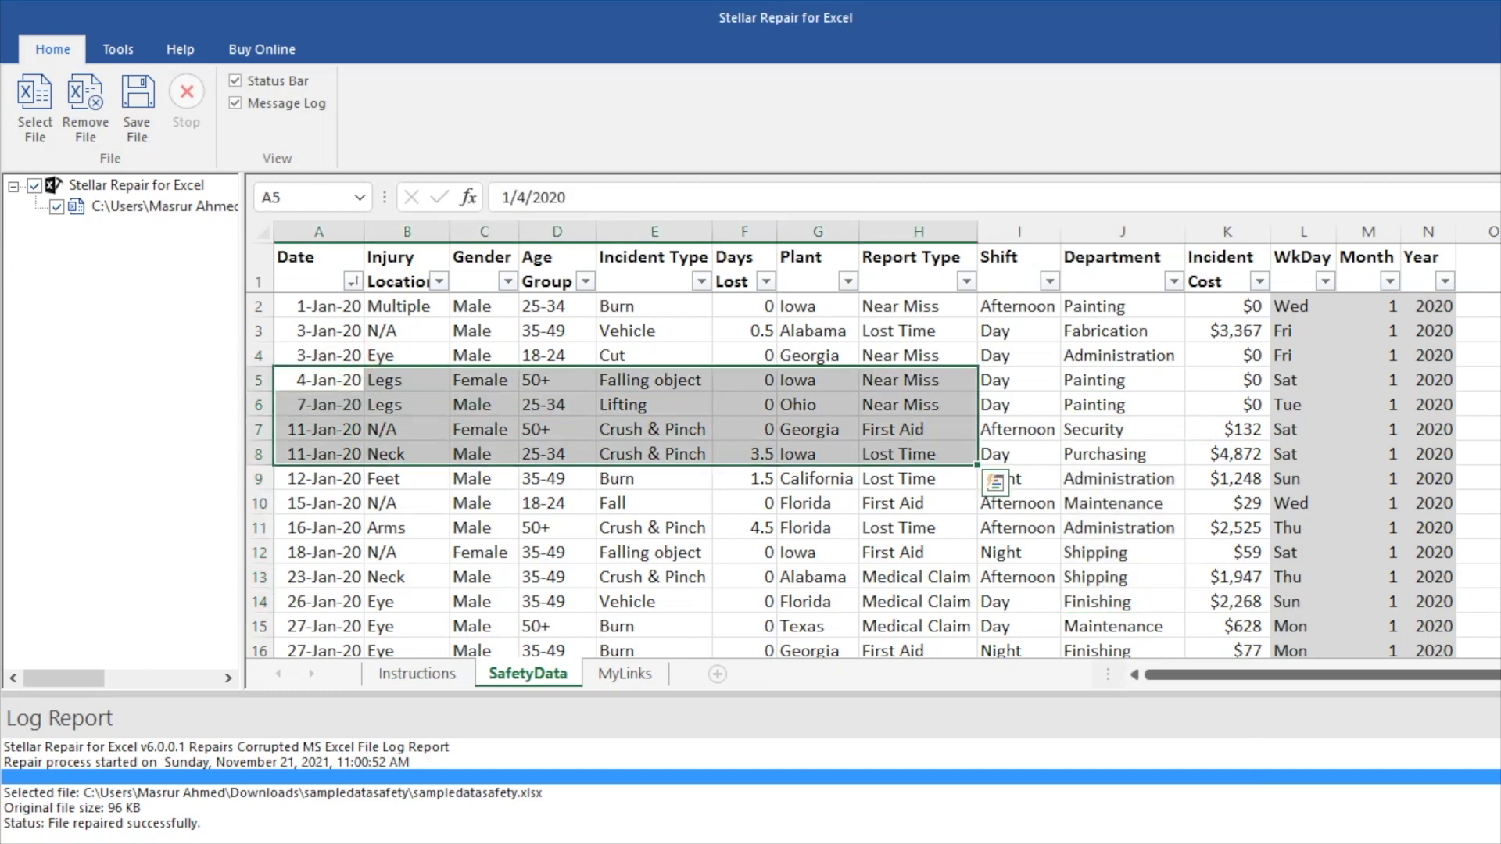
click(939, 504)
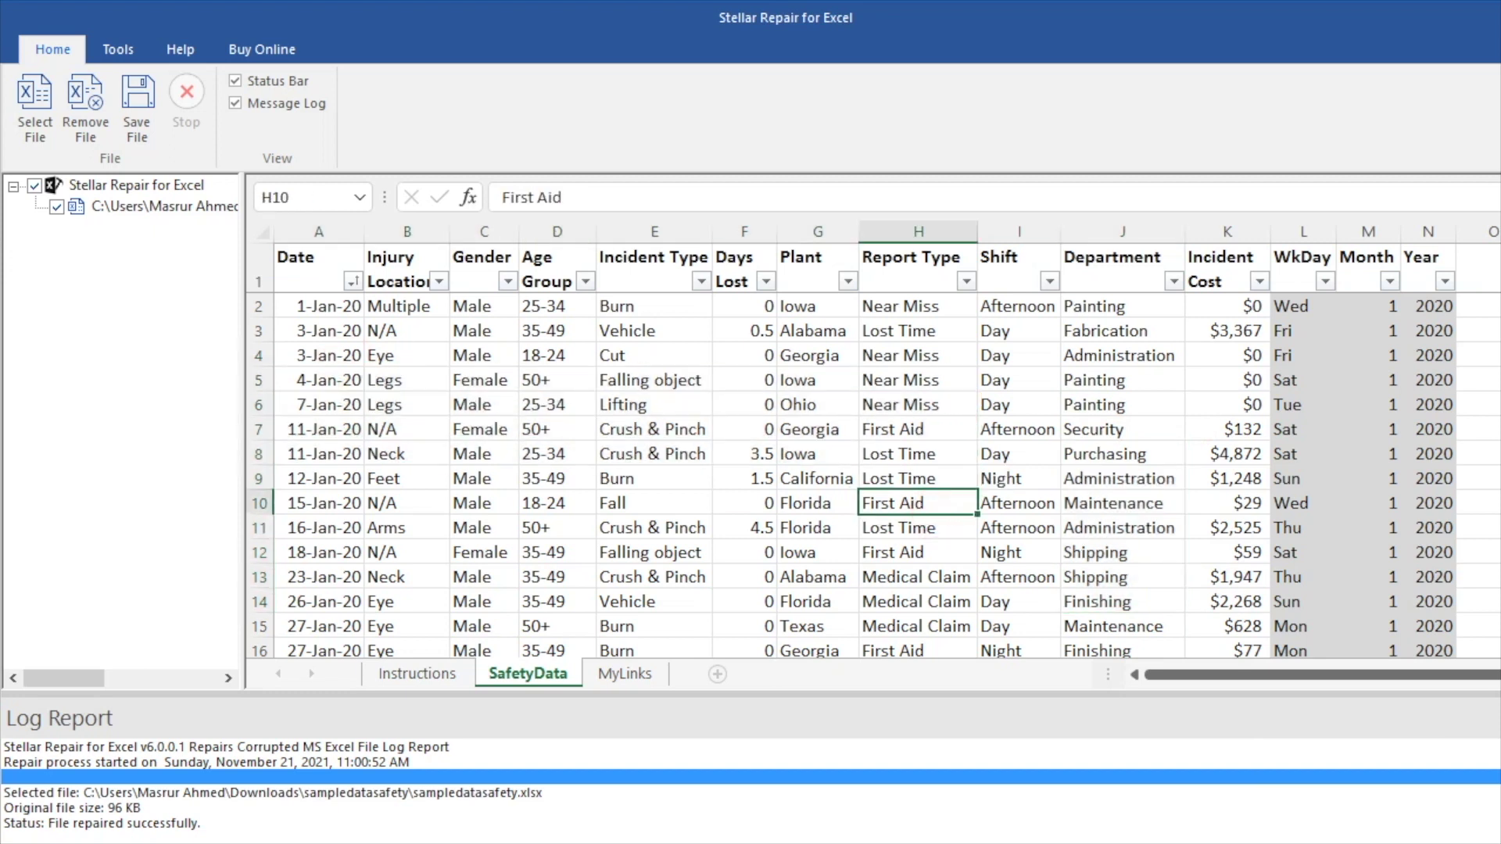
Inspect the Injury Location column and its filter, and the records in A2:I13 of the SafetyData sheet
click(398, 270)
click(406, 231)
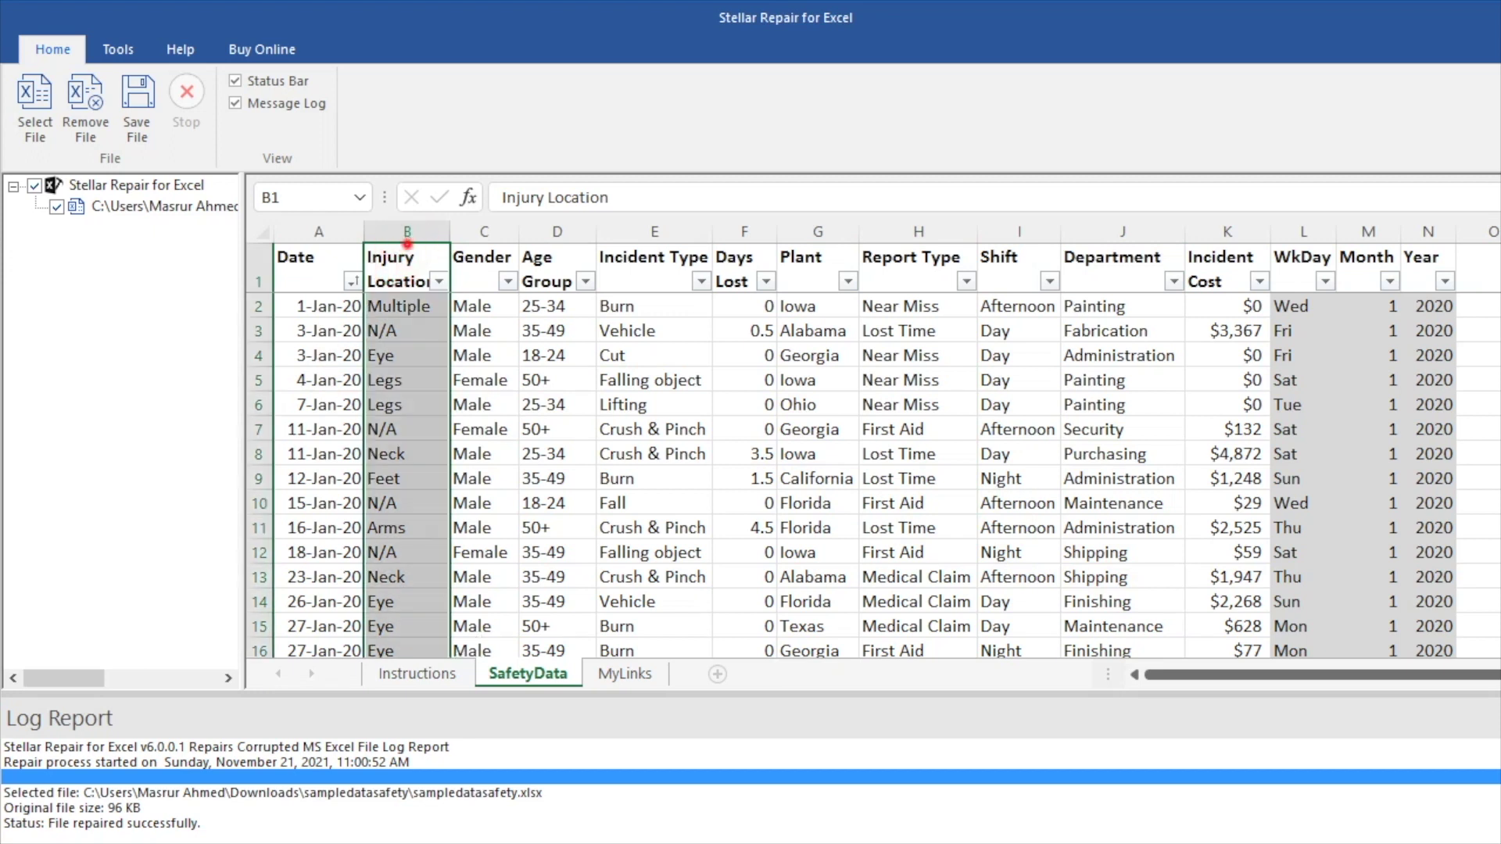
click(427, 331)
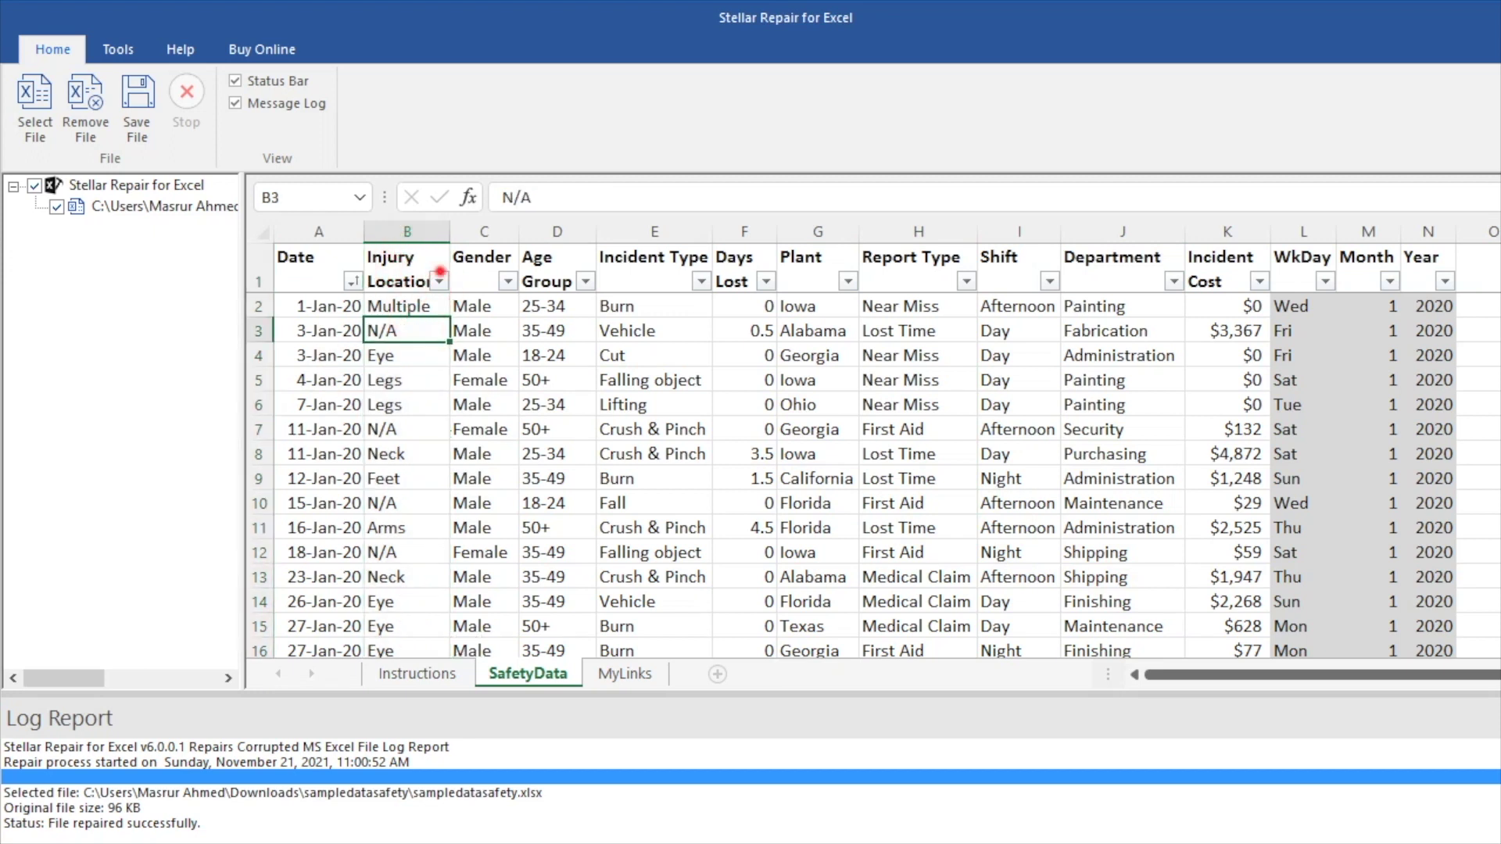
click(440, 271)
click(439, 281)
right_click(439, 281)
drag(1015, 316, 657, 601)
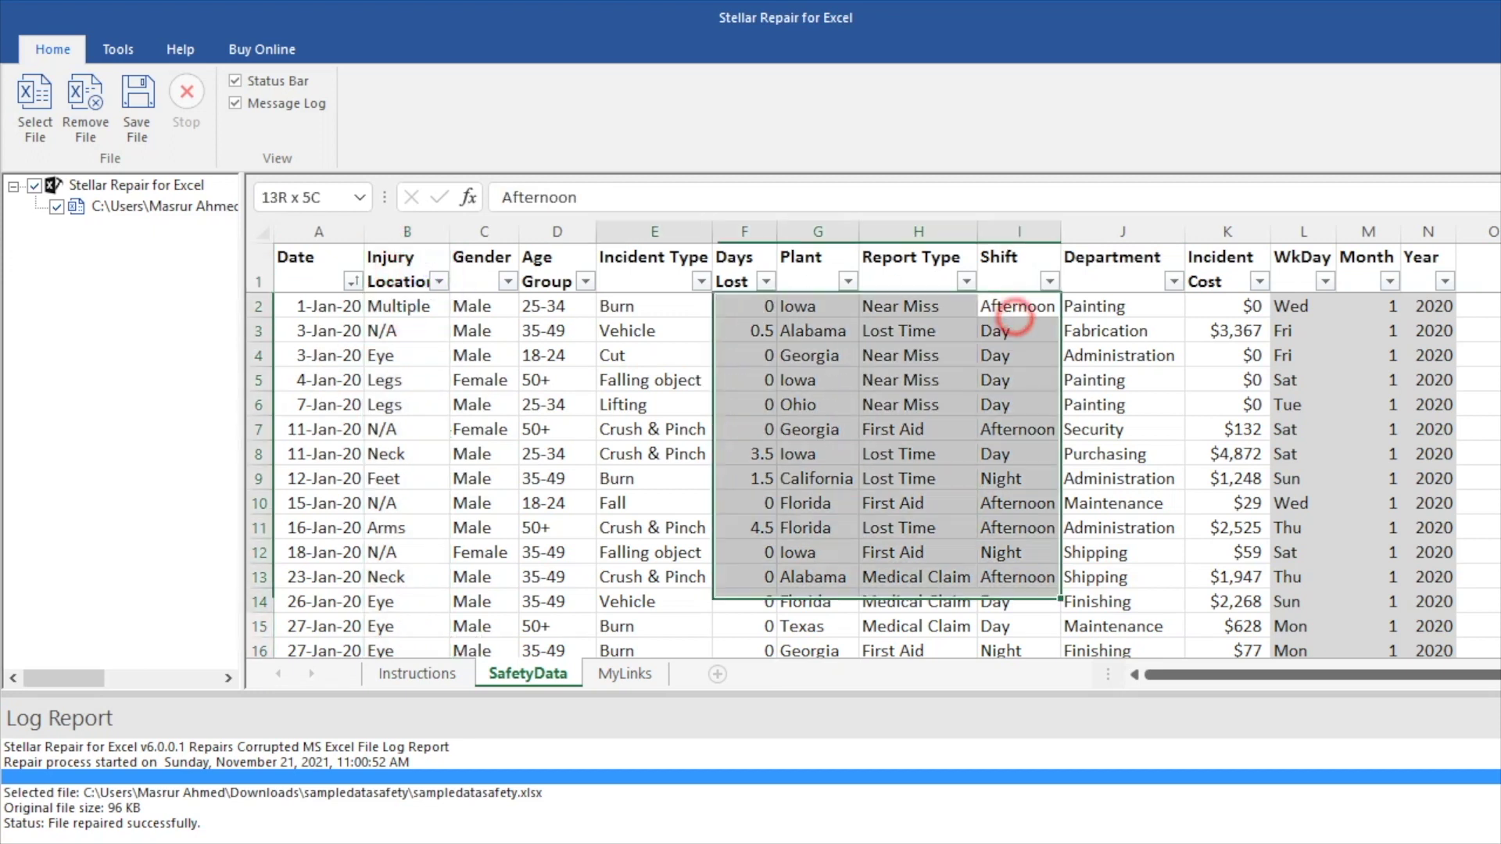
drag(743, 579, 313, 578)
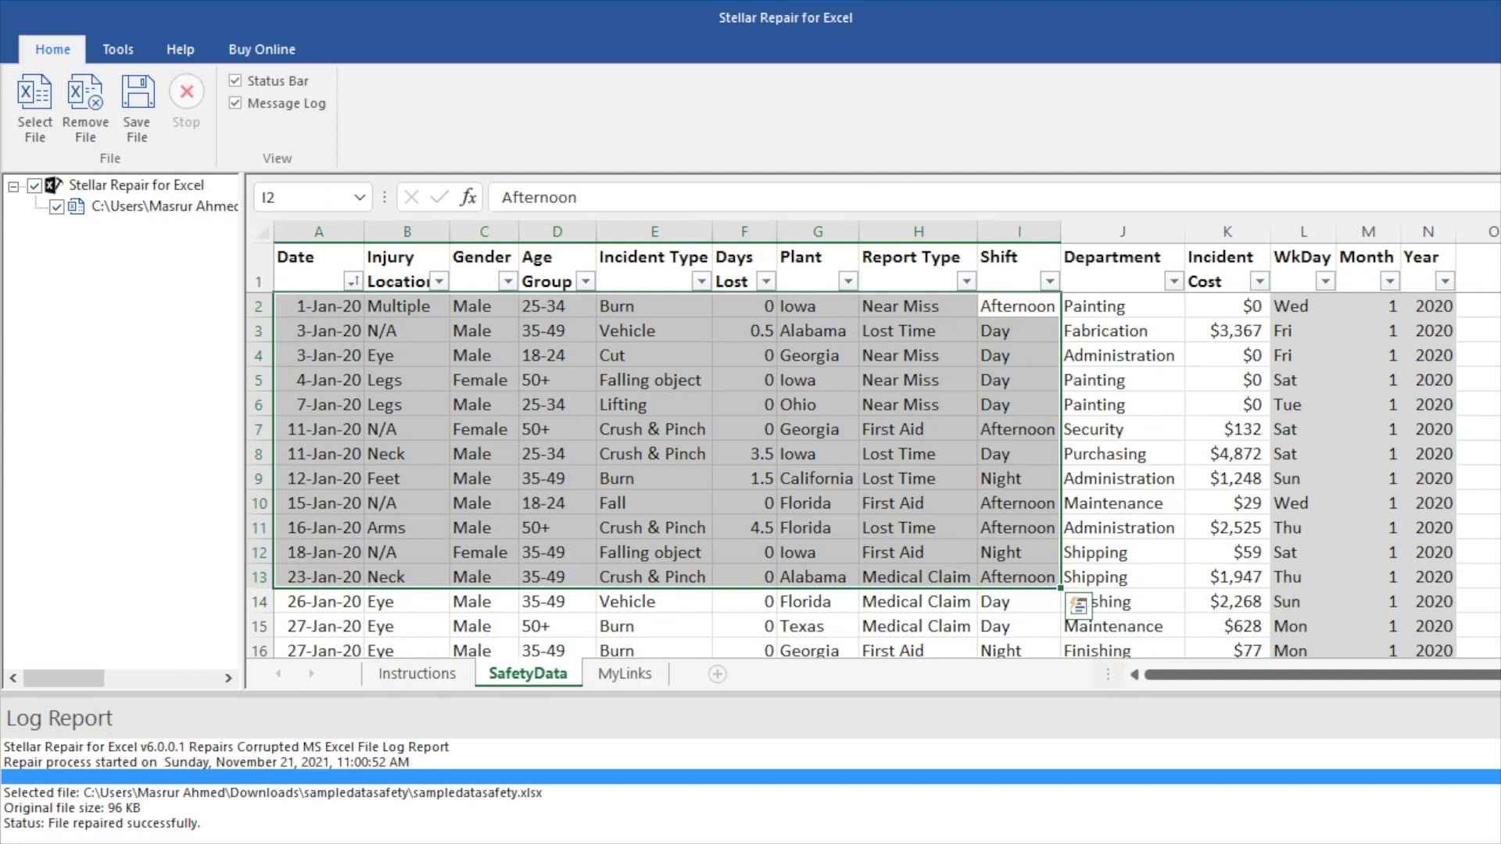
Preview the MyLinks sheet, then return to SafetyData and check the Year formula in N6
click(625, 674)
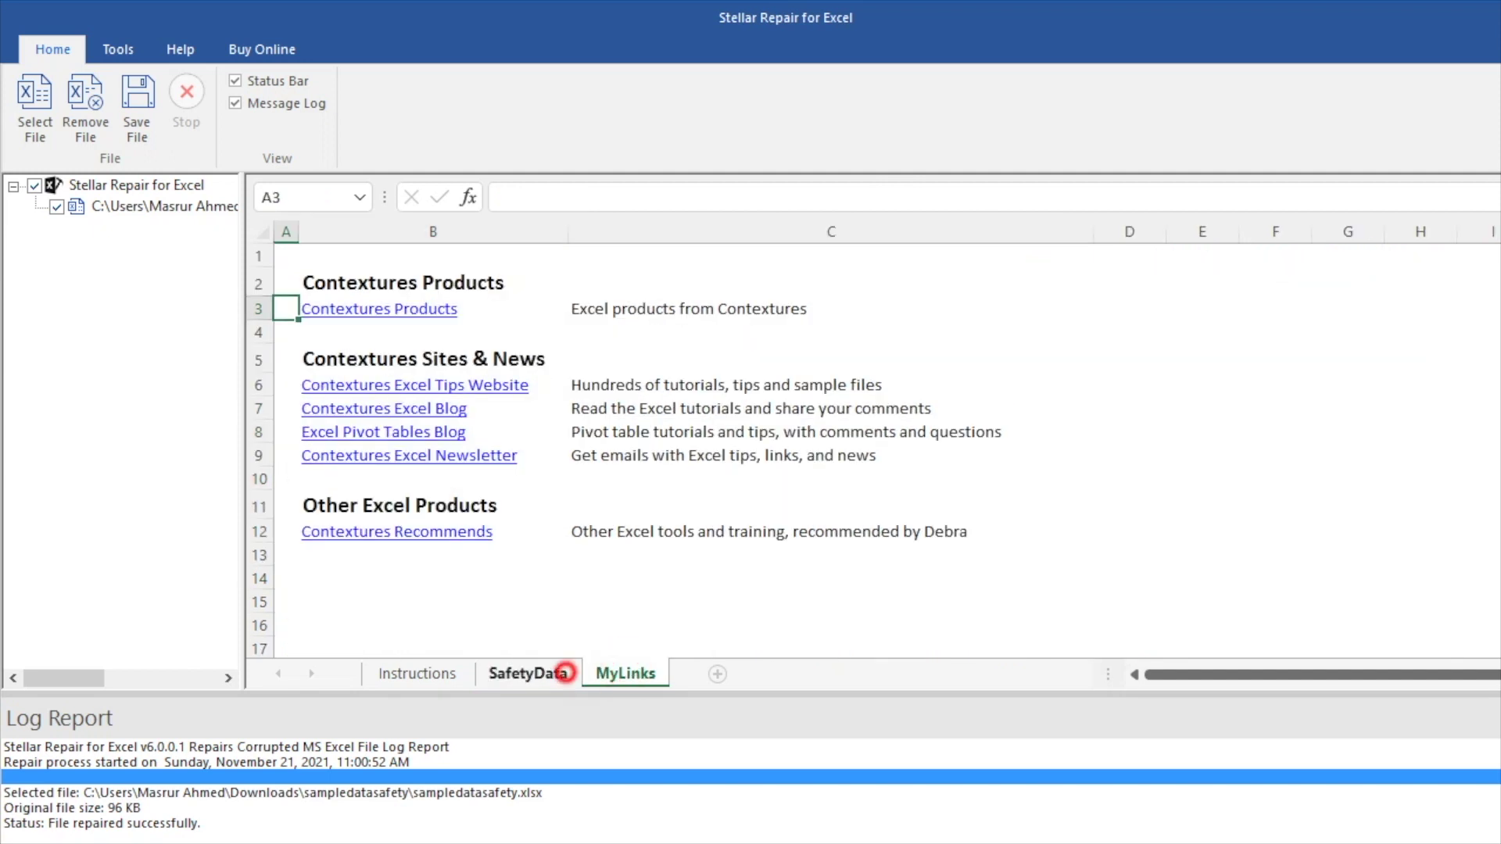
click(528, 674)
click(1456, 406)
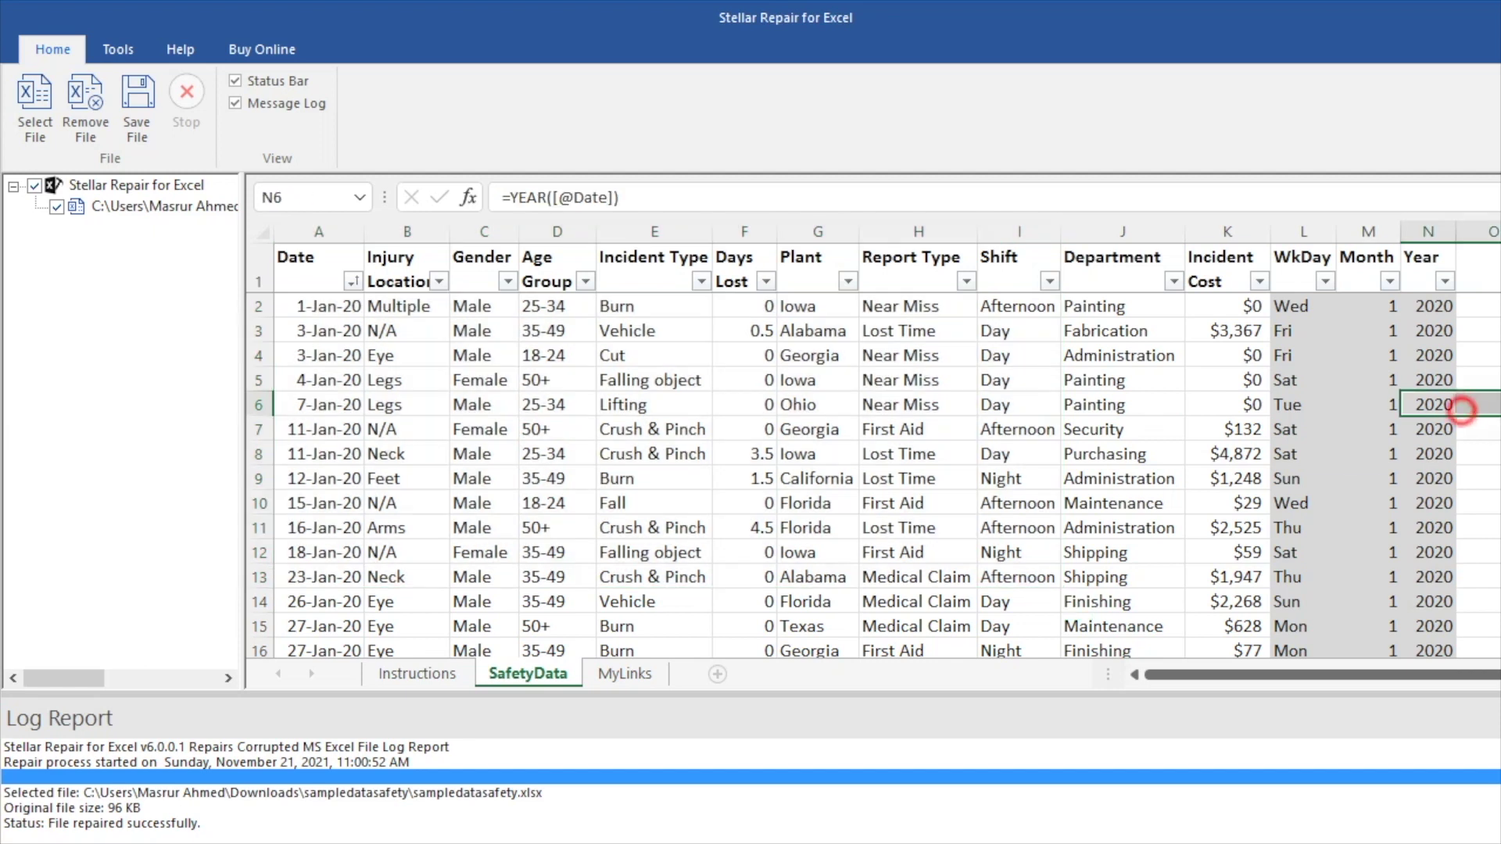
Review further SafetyData records down to E323:E324 in the preview, and glance at the Instructions and MyLinks sheets again
drag(1289, 478, 557, 317)
click(617, 405)
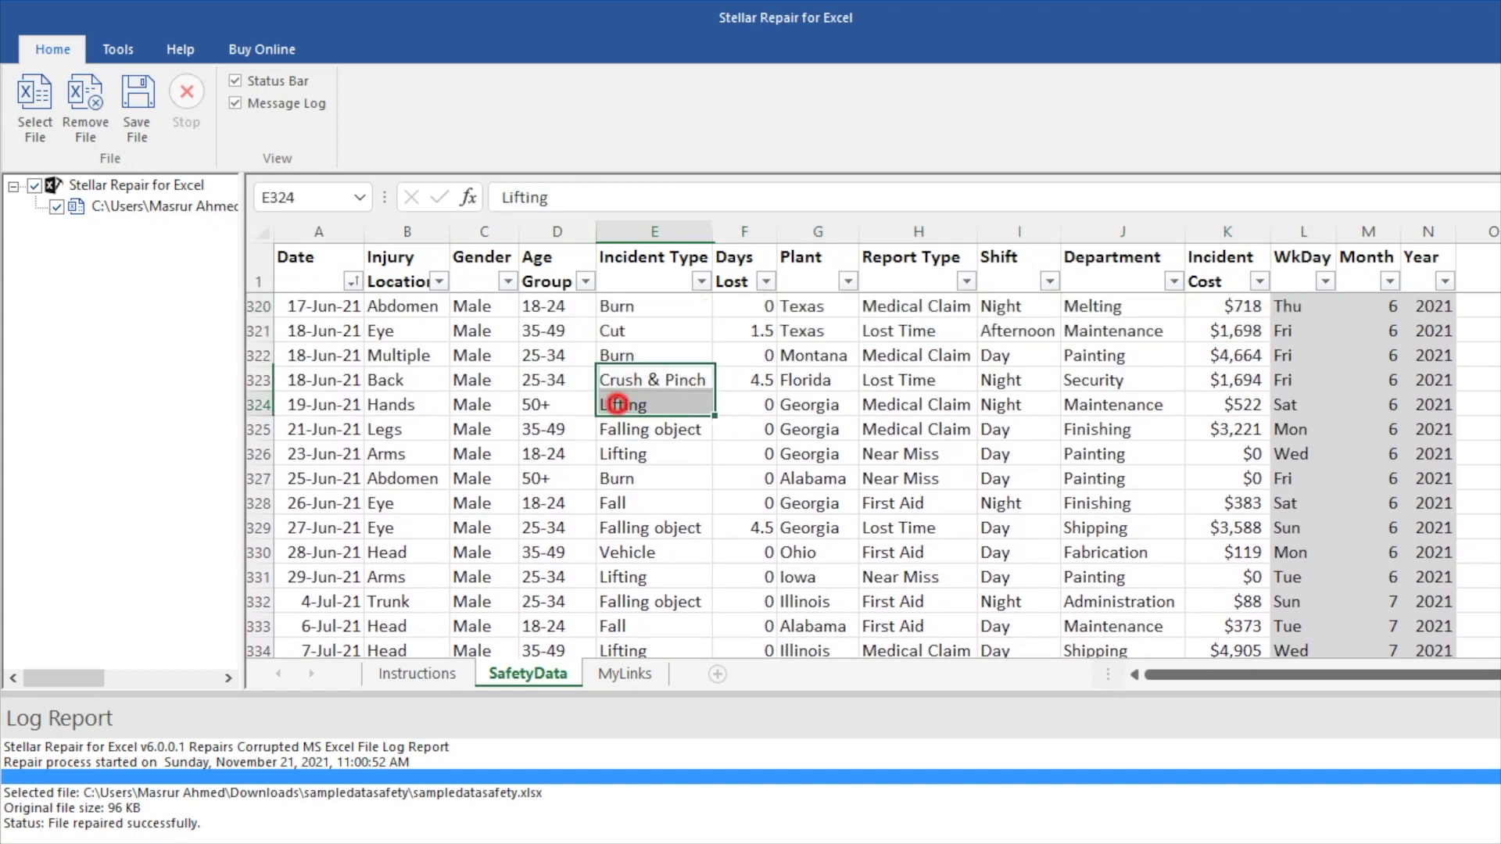
click(418, 674)
click(526, 674)
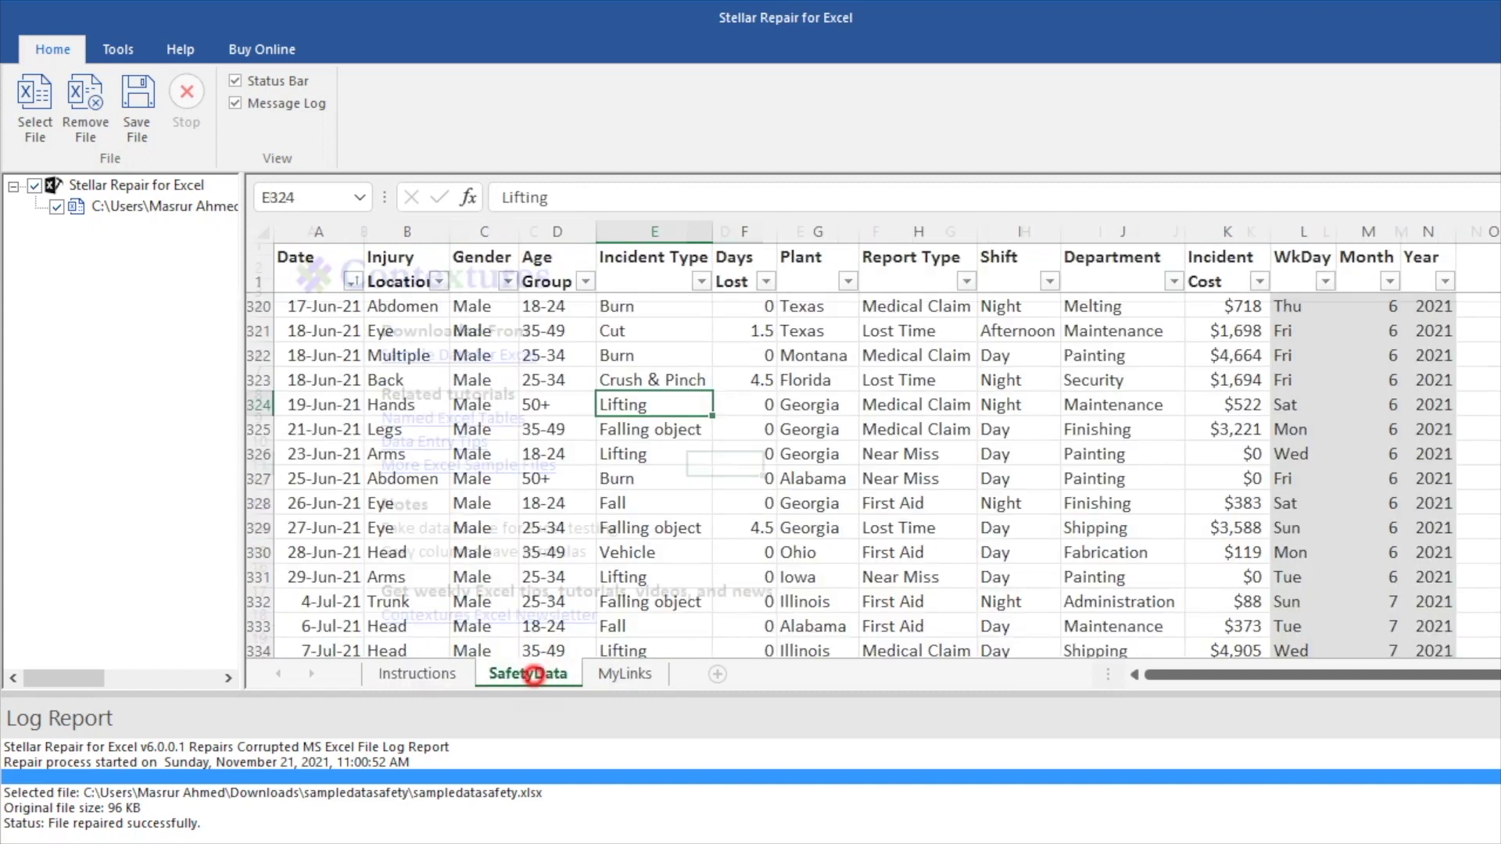
click(625, 674)
click(528, 674)
right_click(336, 376)
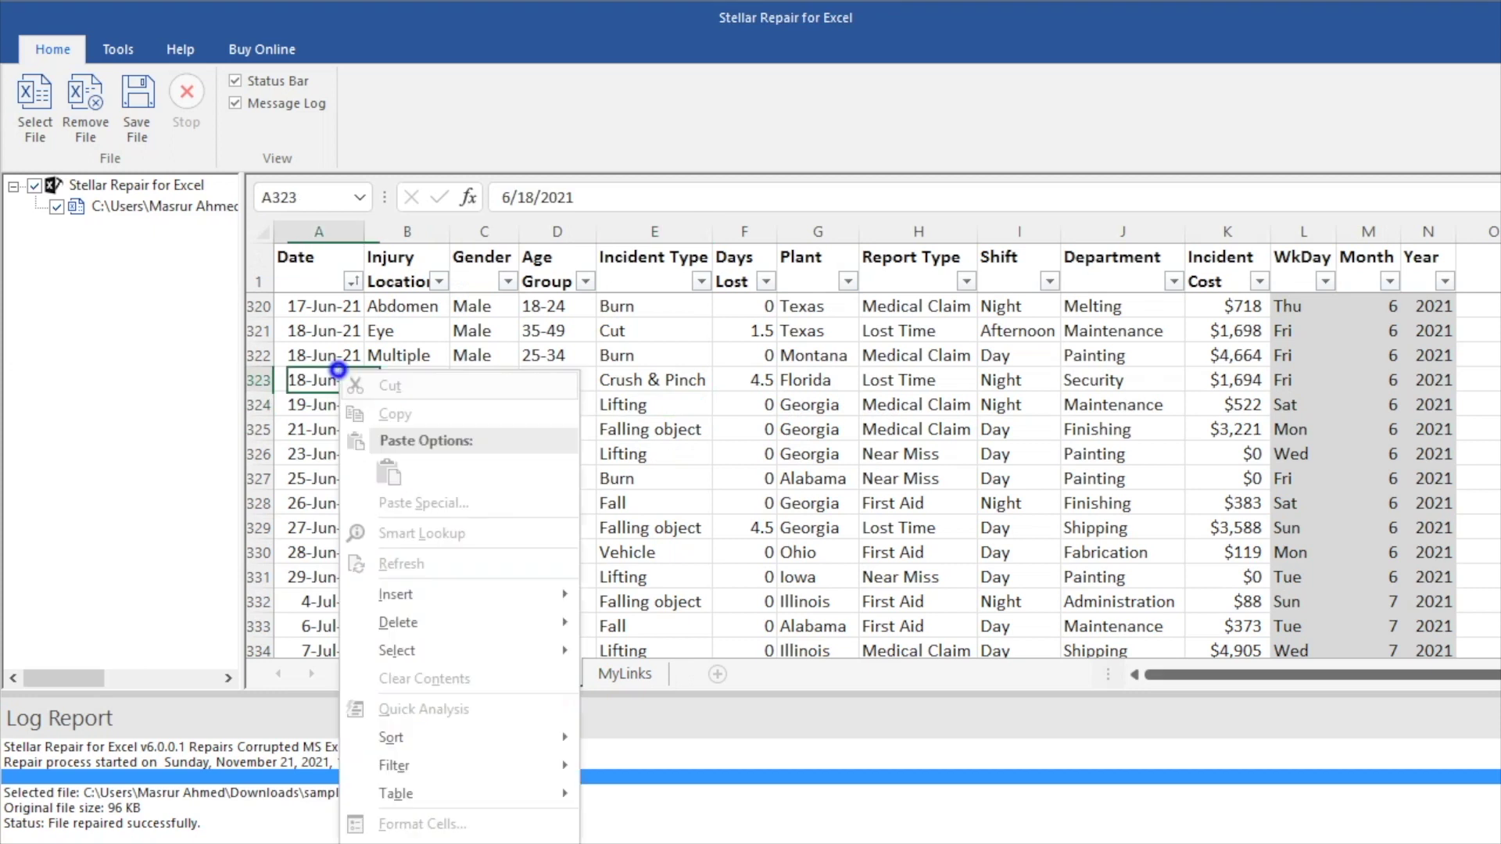
Reload the preview of the repaired sampledatasafety workbook and dismiss the Office sign-in window
click(188, 209)
click(188, 208)
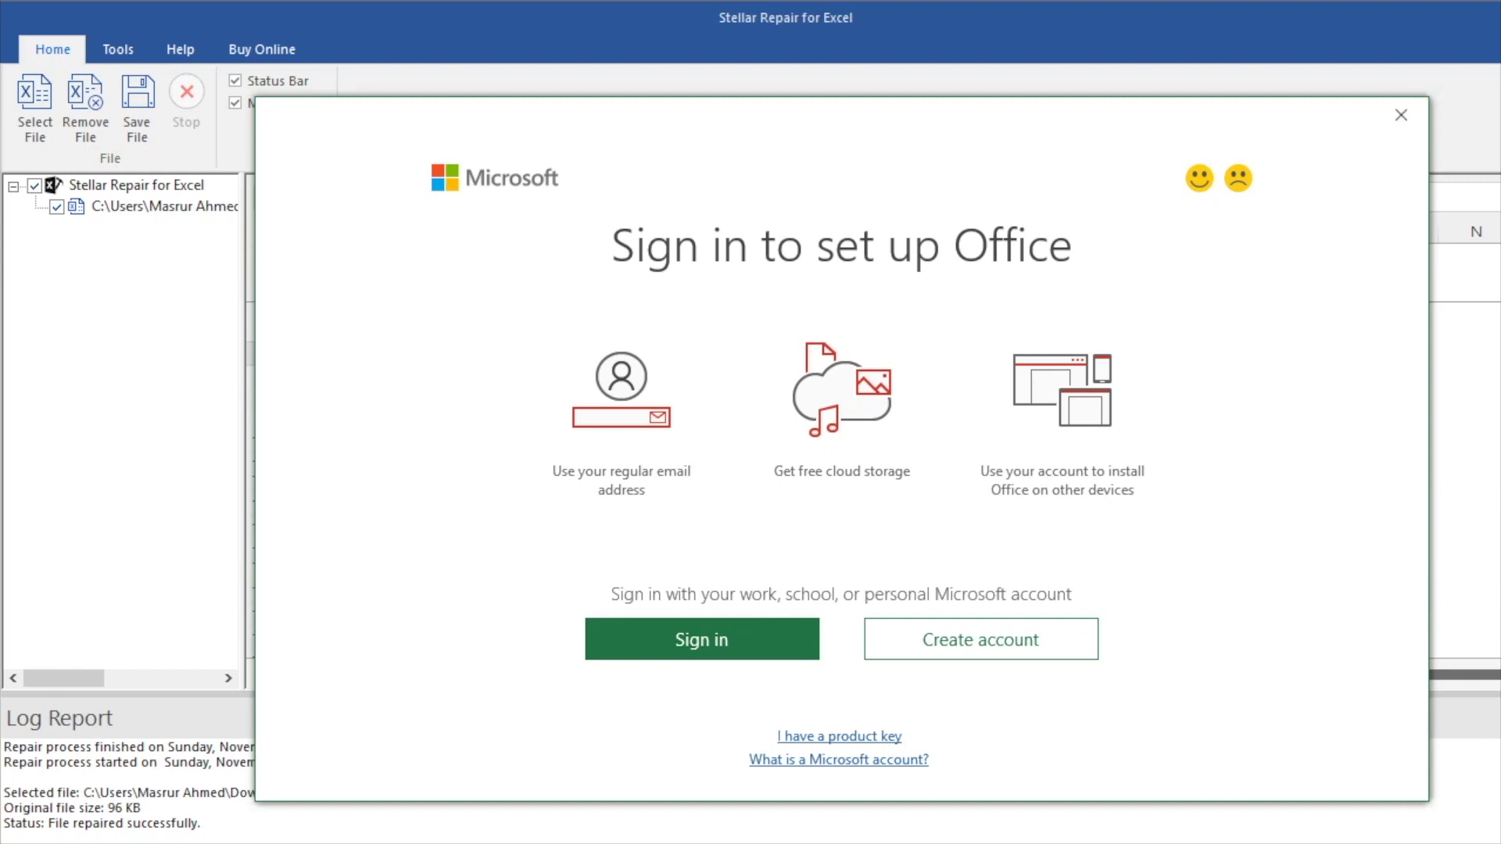
click(1401, 115)
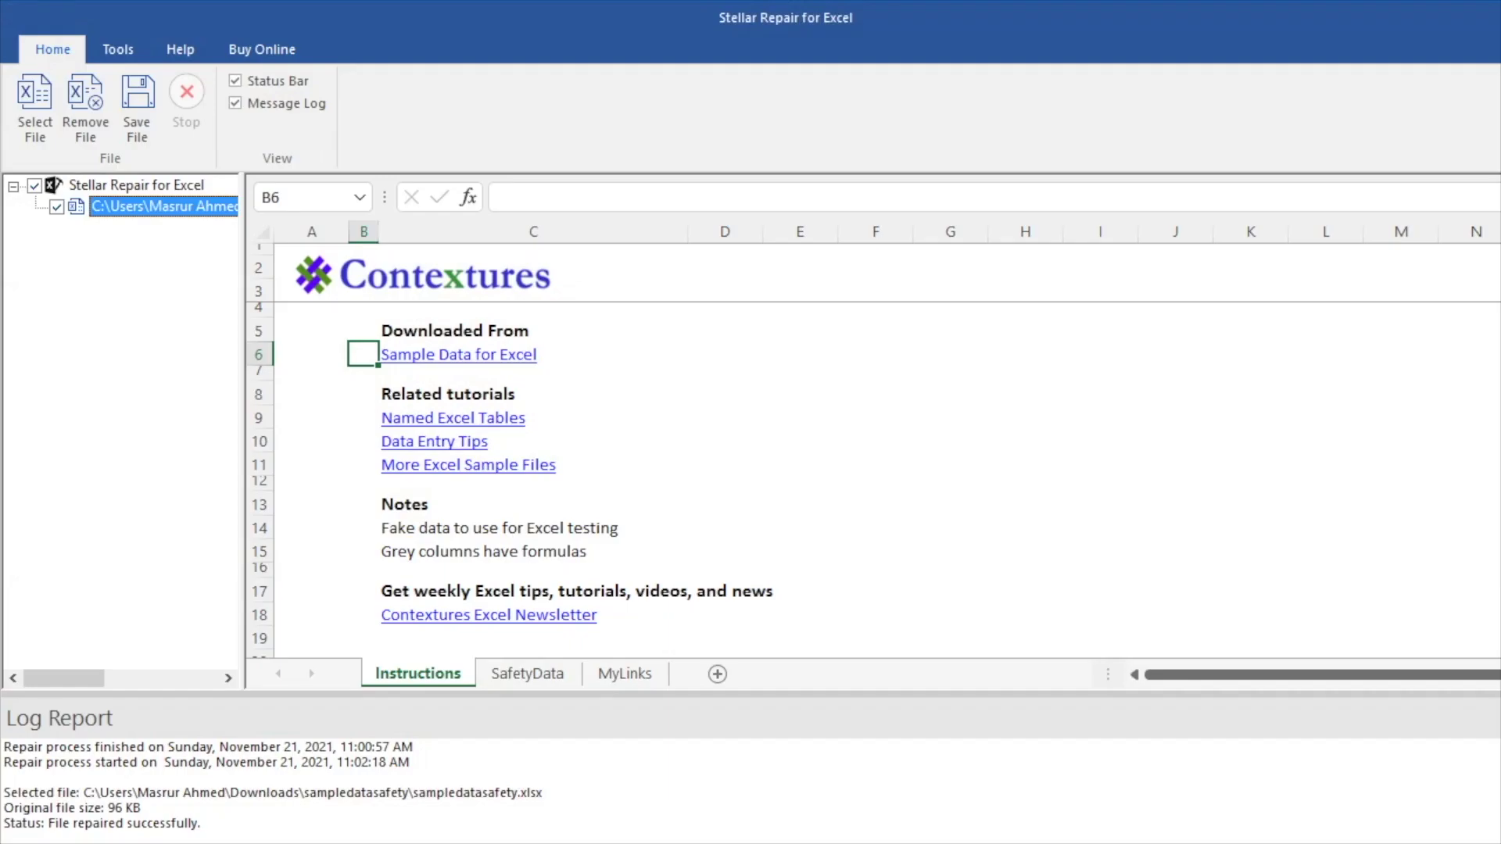
Save the repaired workbook to a new destination, the Downloads folder under the user profile, and close the completion message
click(136, 109)
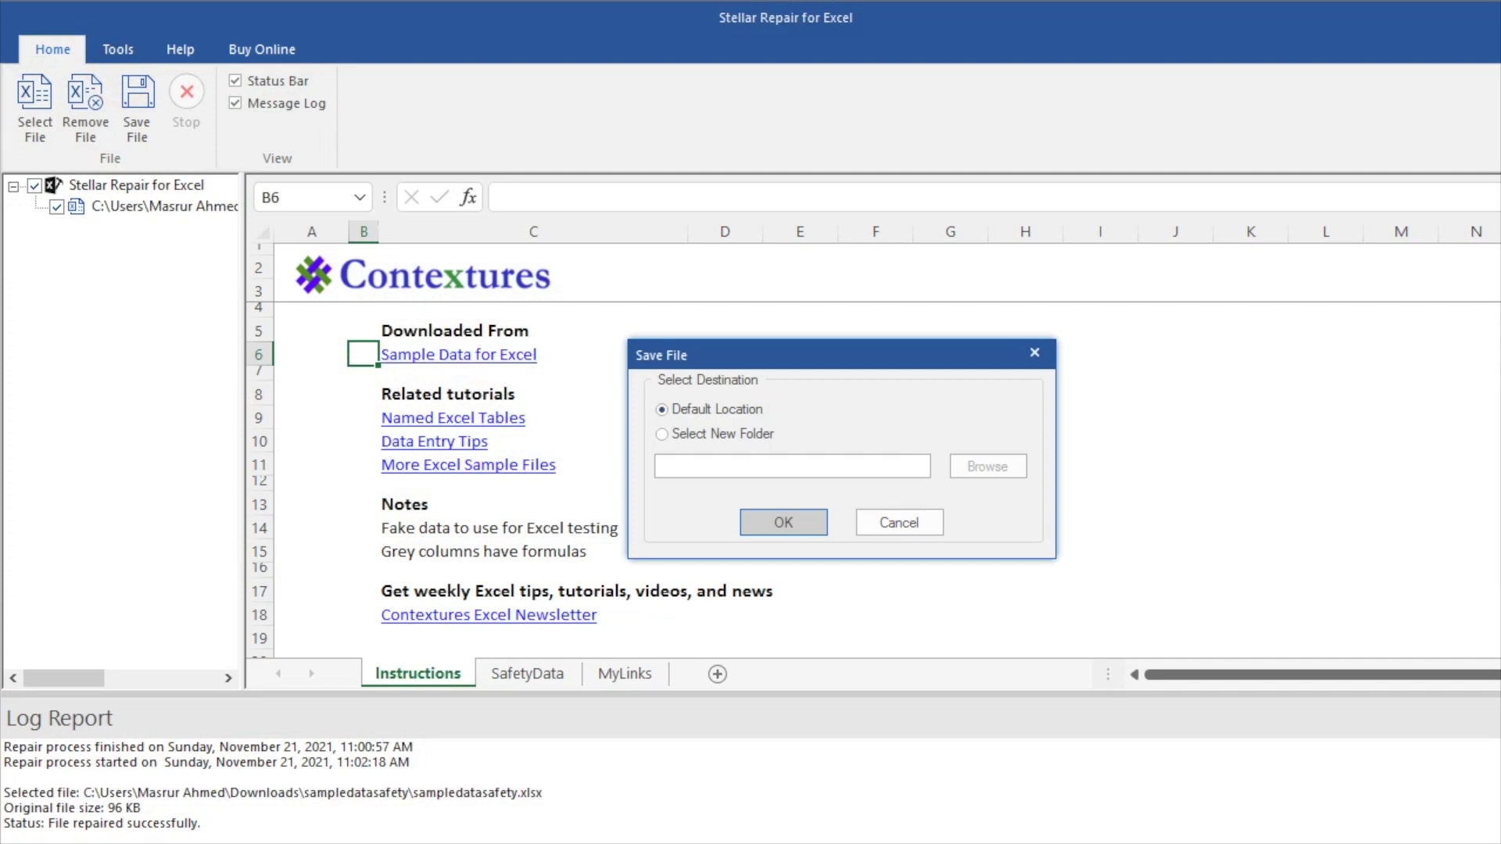
click(724, 433)
click(1009, 466)
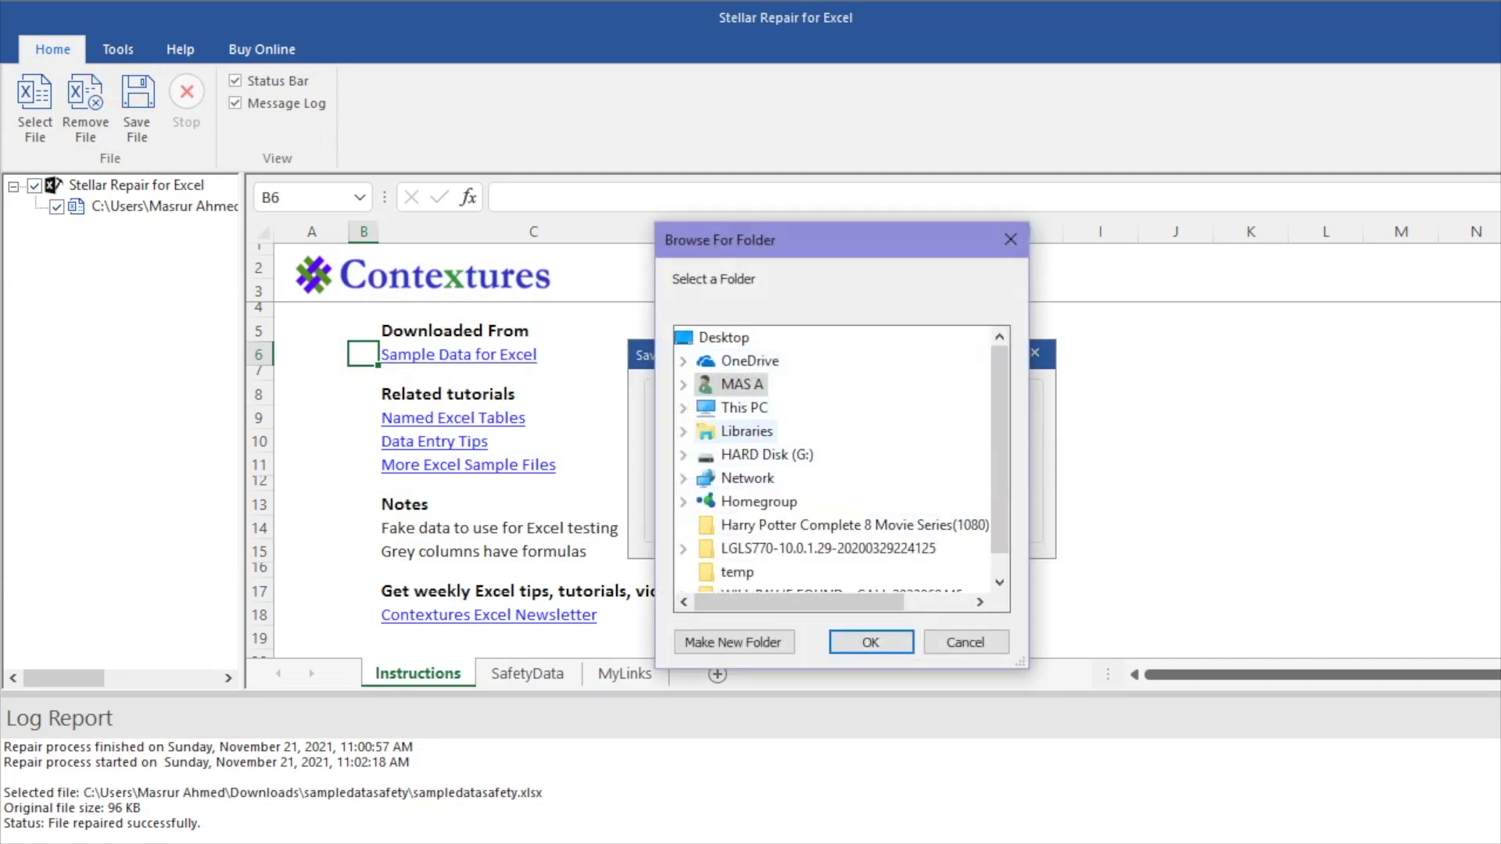
double_click(741, 384)
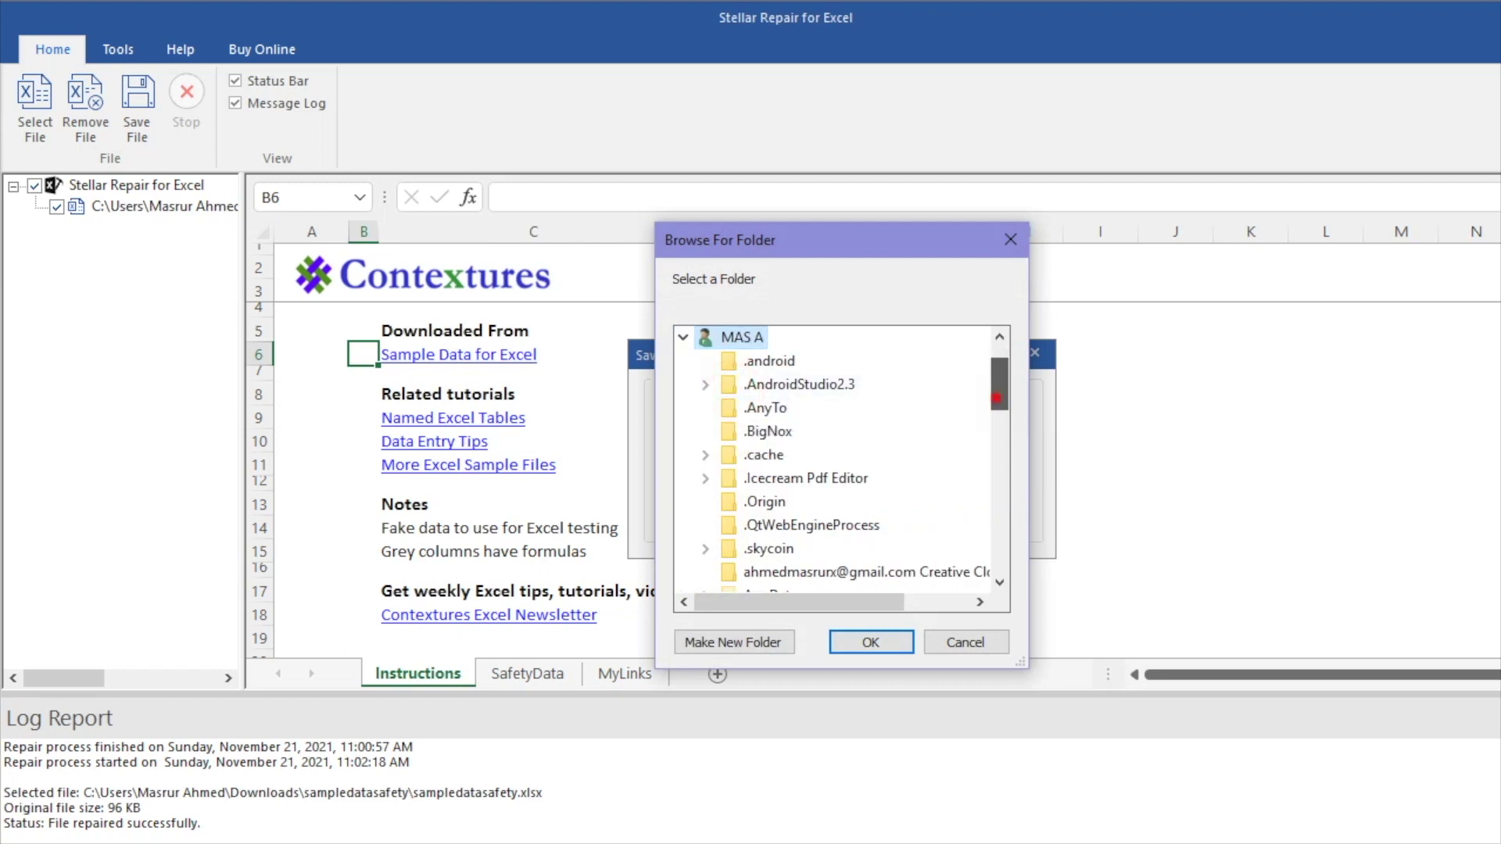
drag(997, 398, 997, 469)
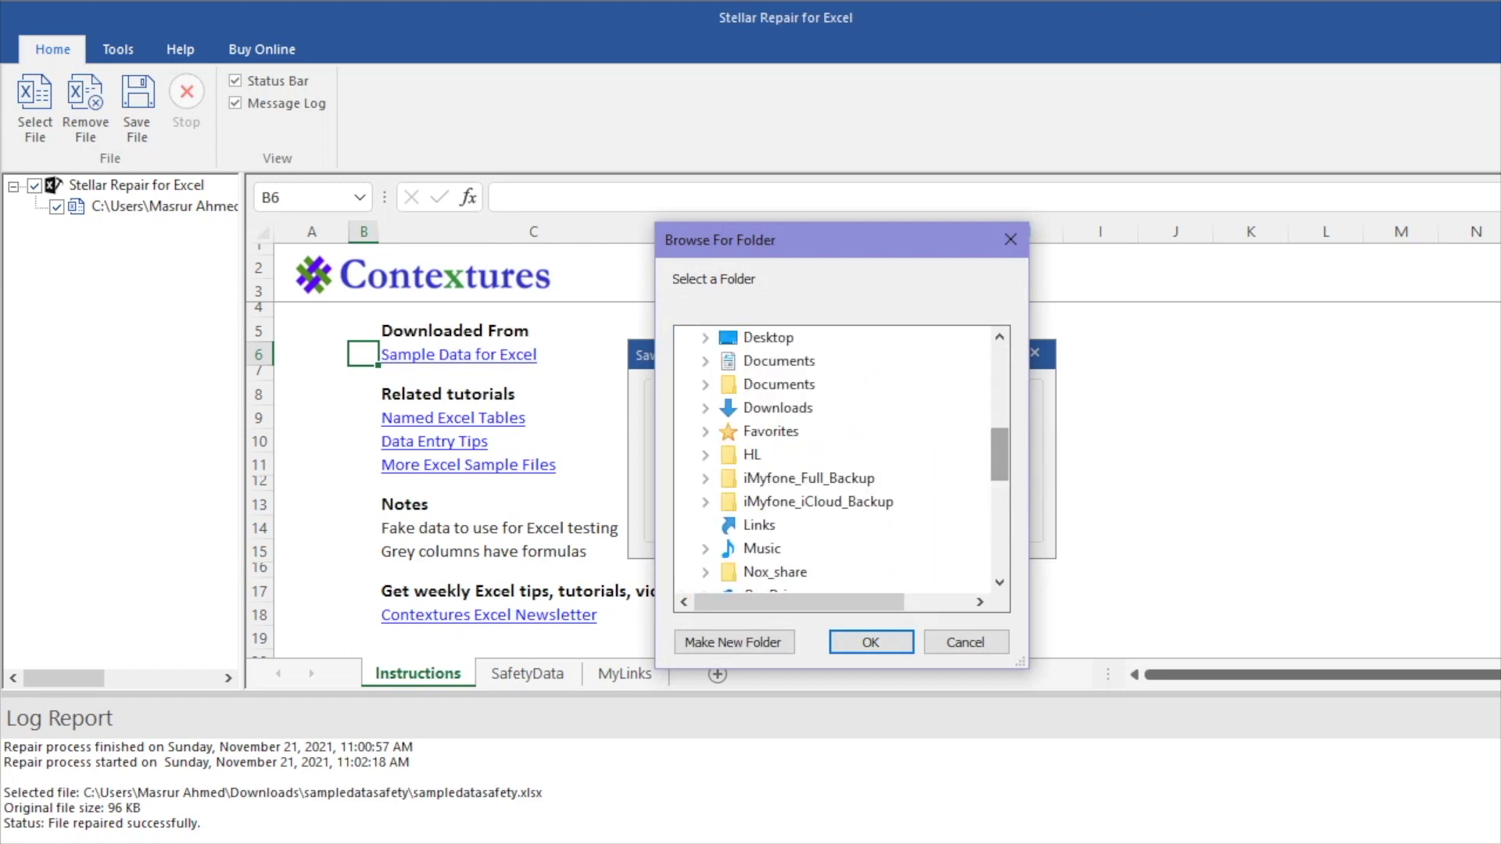
double_click(750, 407)
click(871, 642)
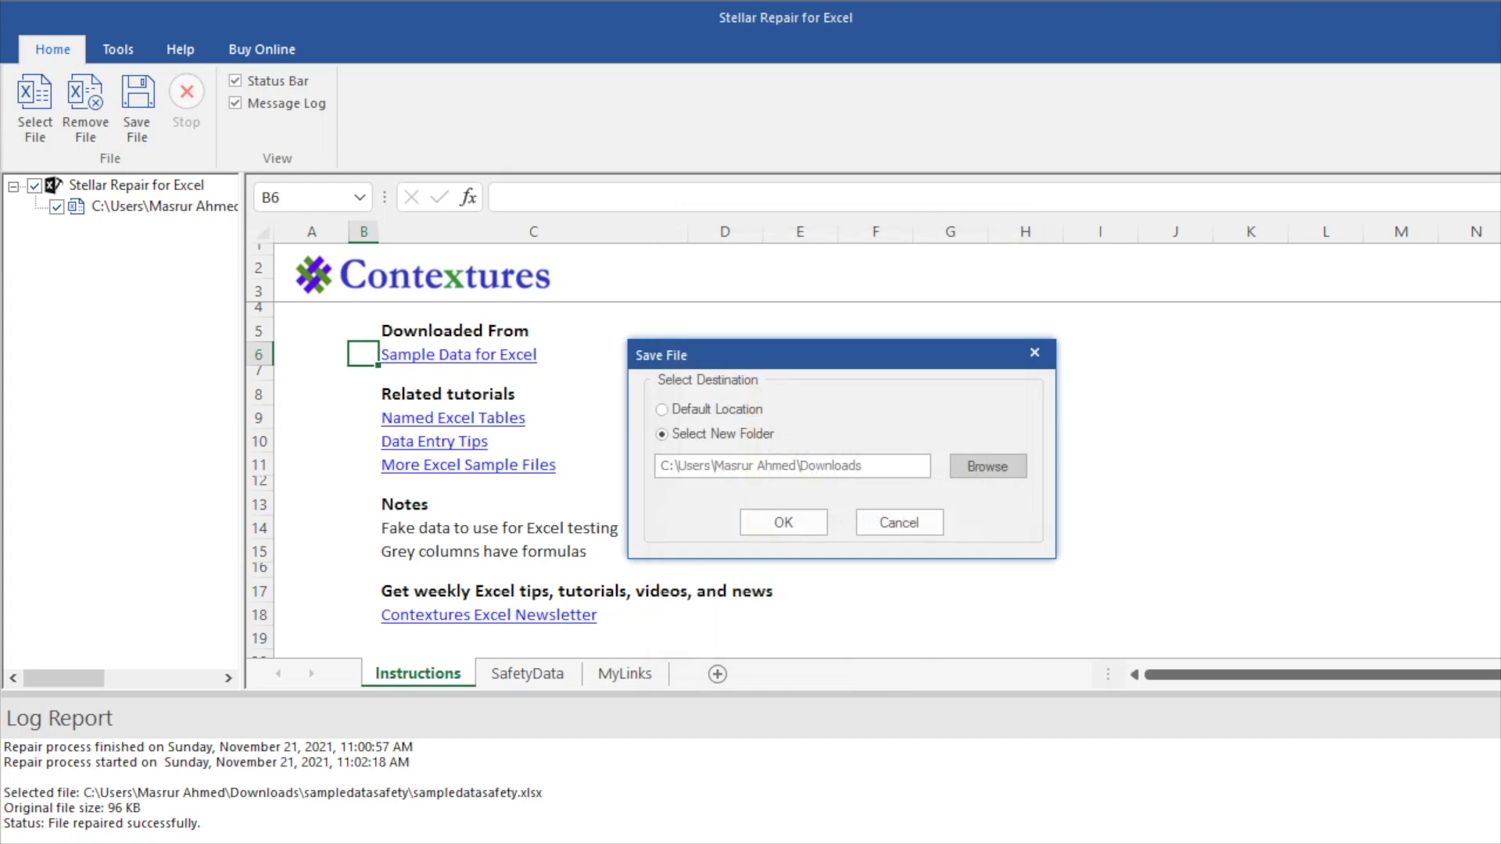
click(783, 522)
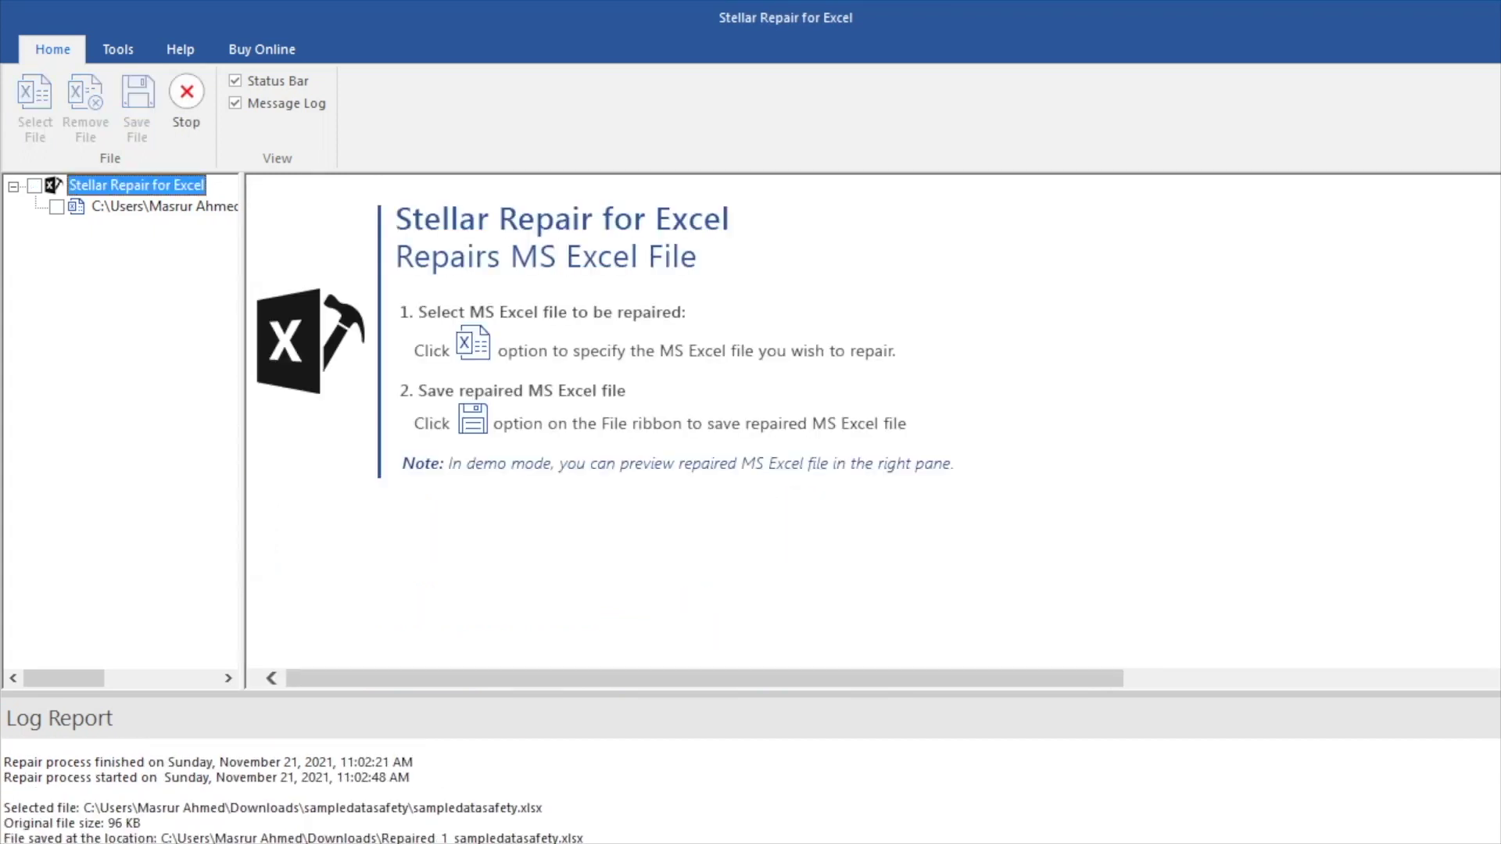
key(Return)
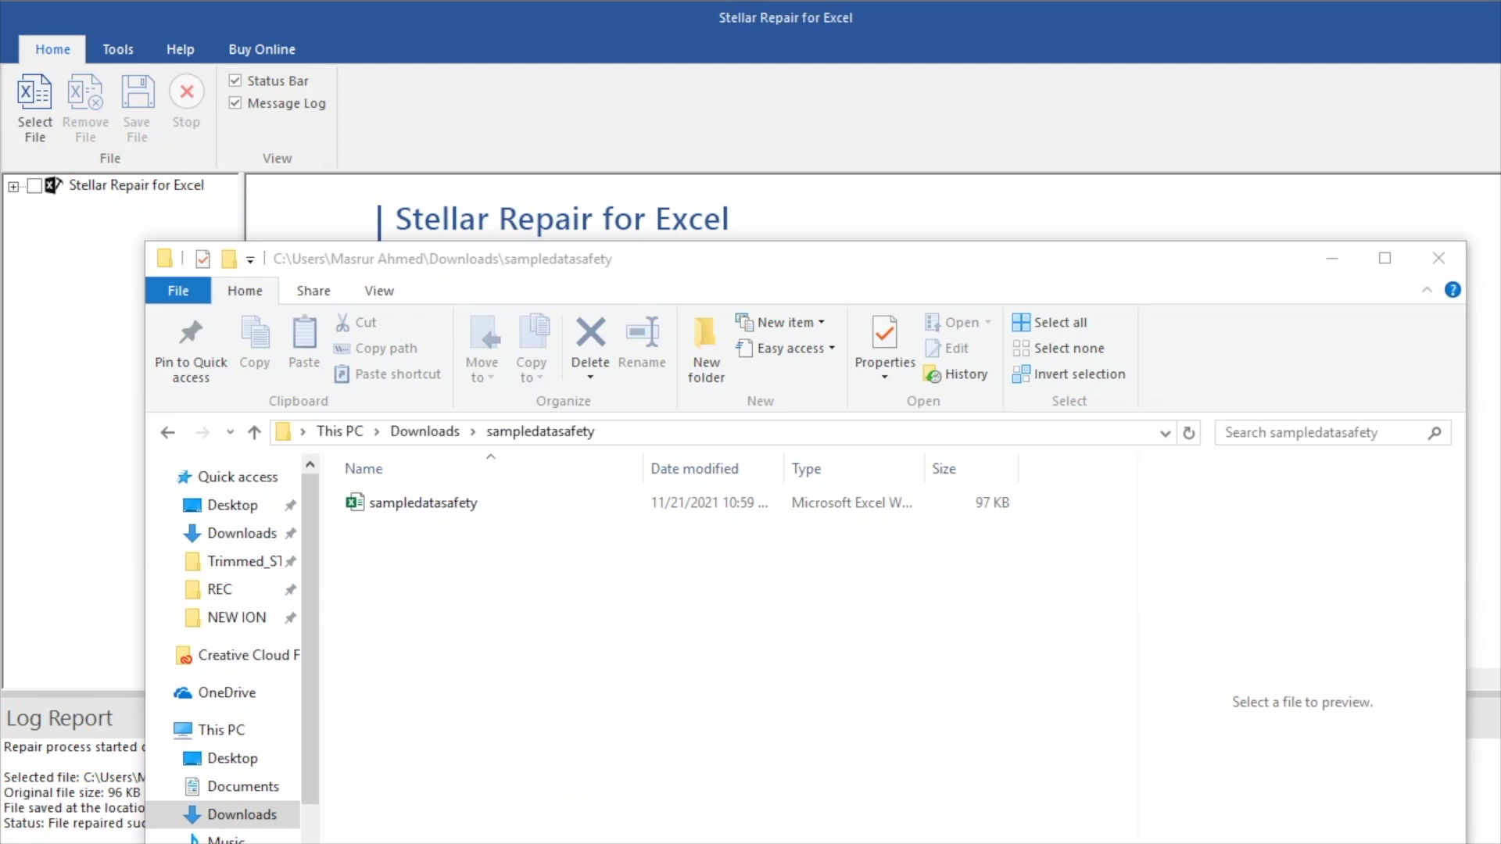
Open the sampledatasafety workbook from its folder in Excel, bring its window into view and show the SafetyData sheet
double_click(409, 506)
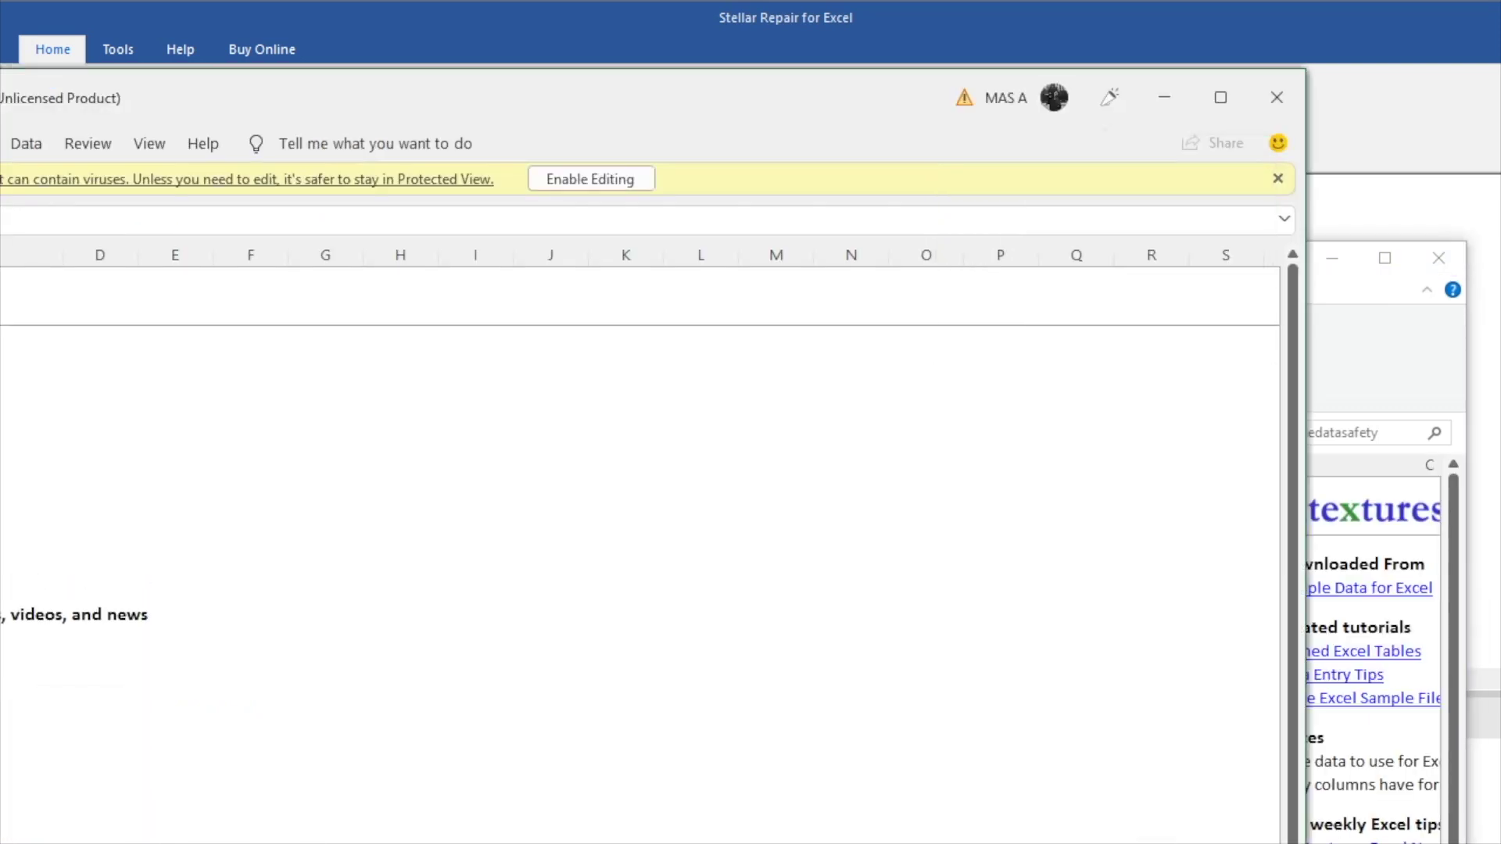
click(1021, 183)
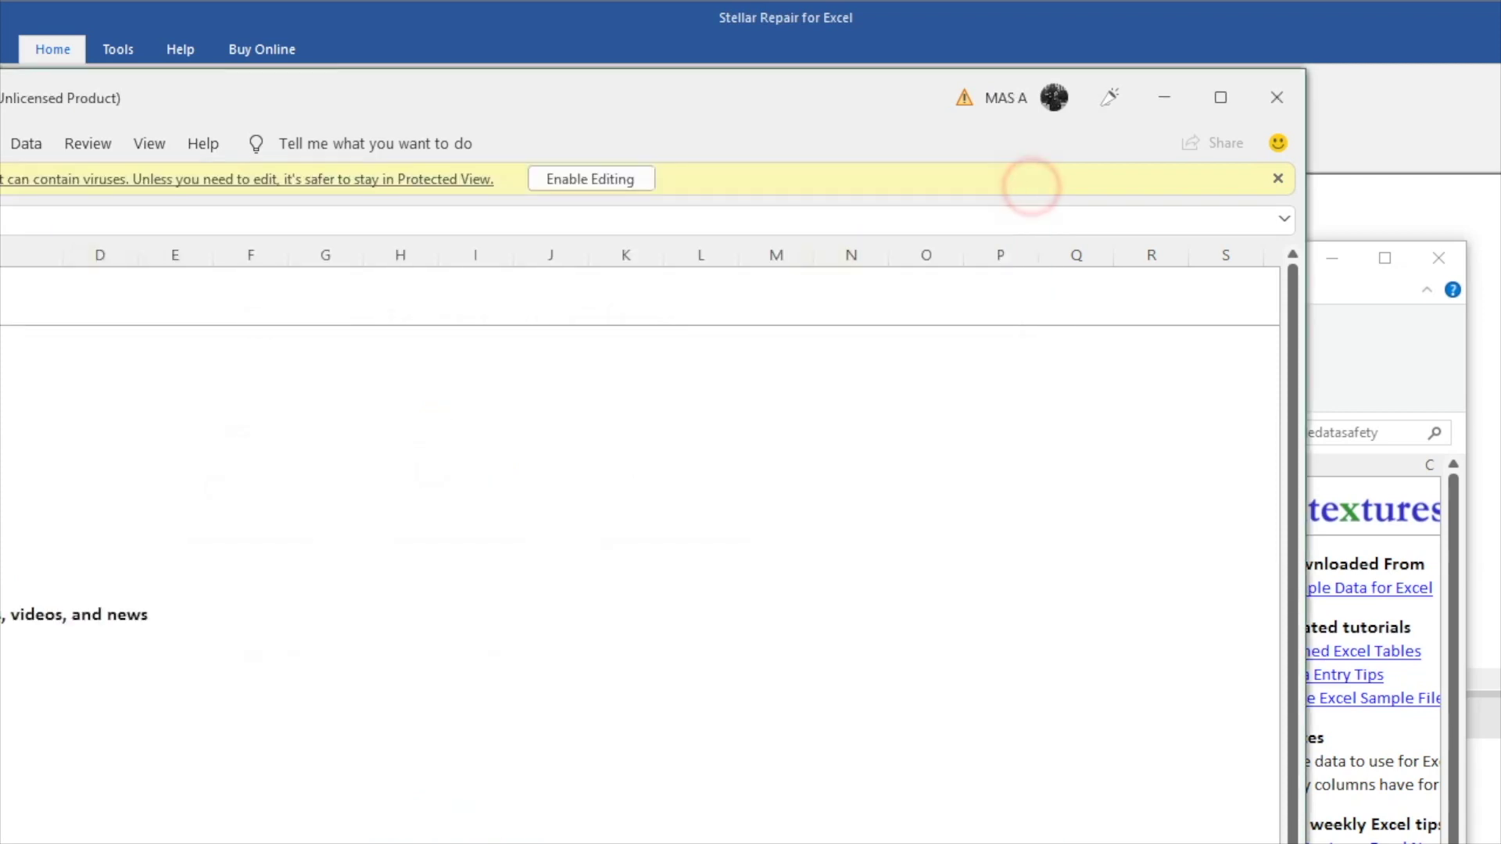
double_click(714, 90)
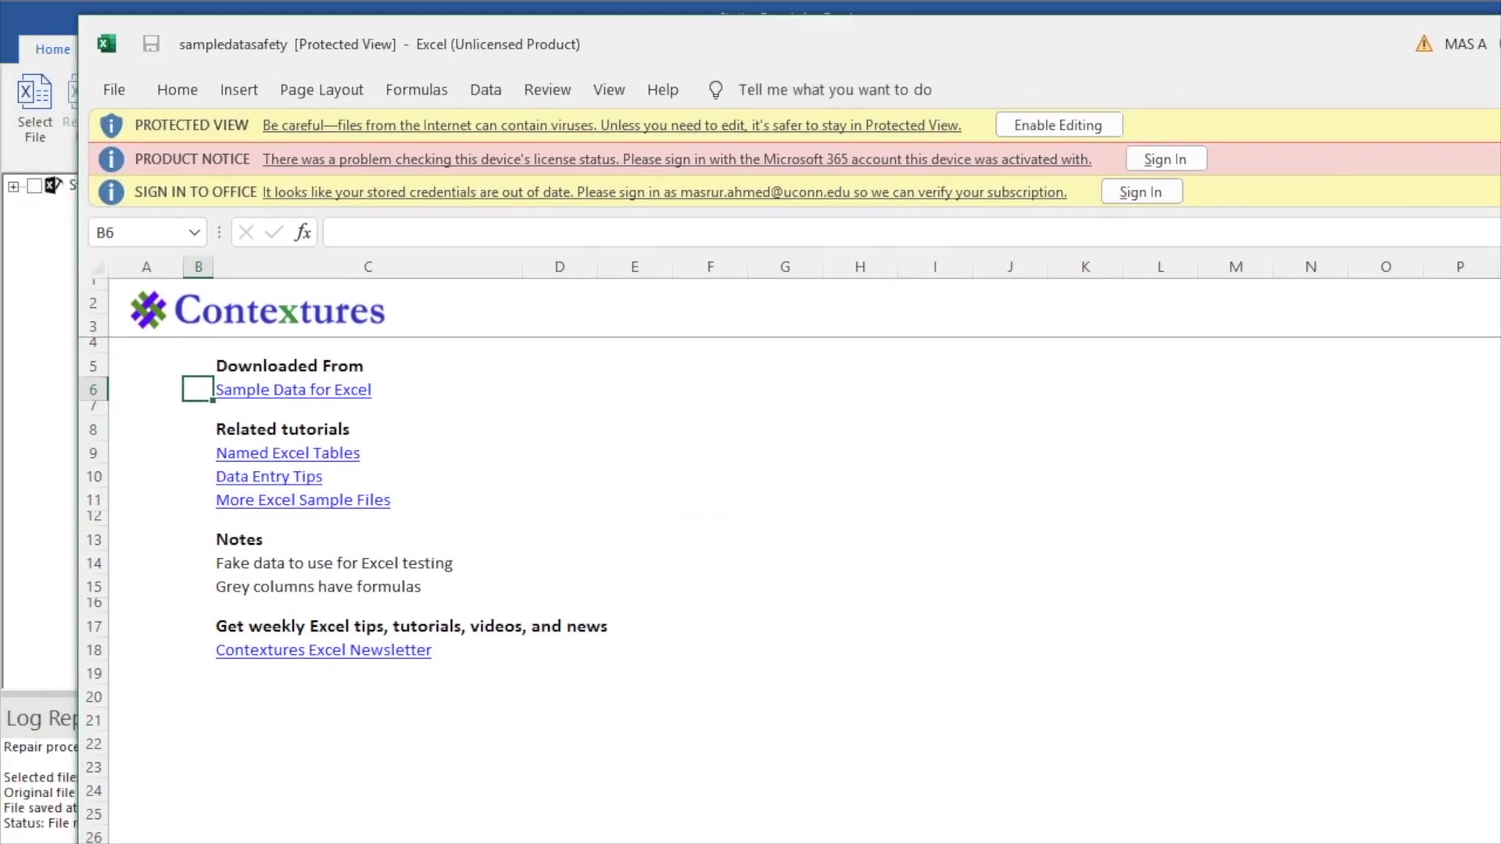
click(335, 814)
key(ctrl+Page_Down)
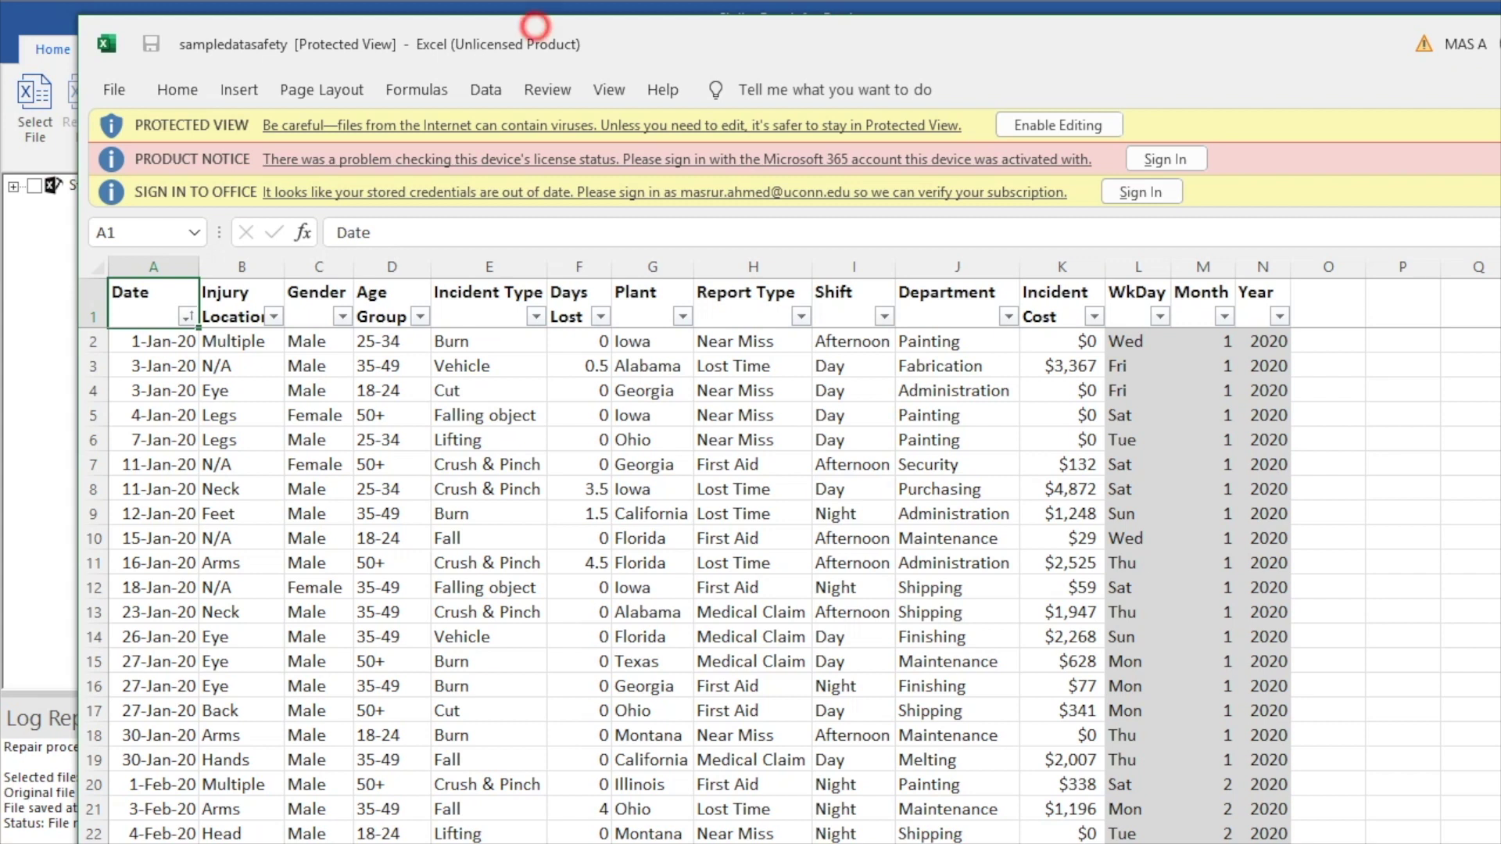
drag(536, 25, 518, 0)
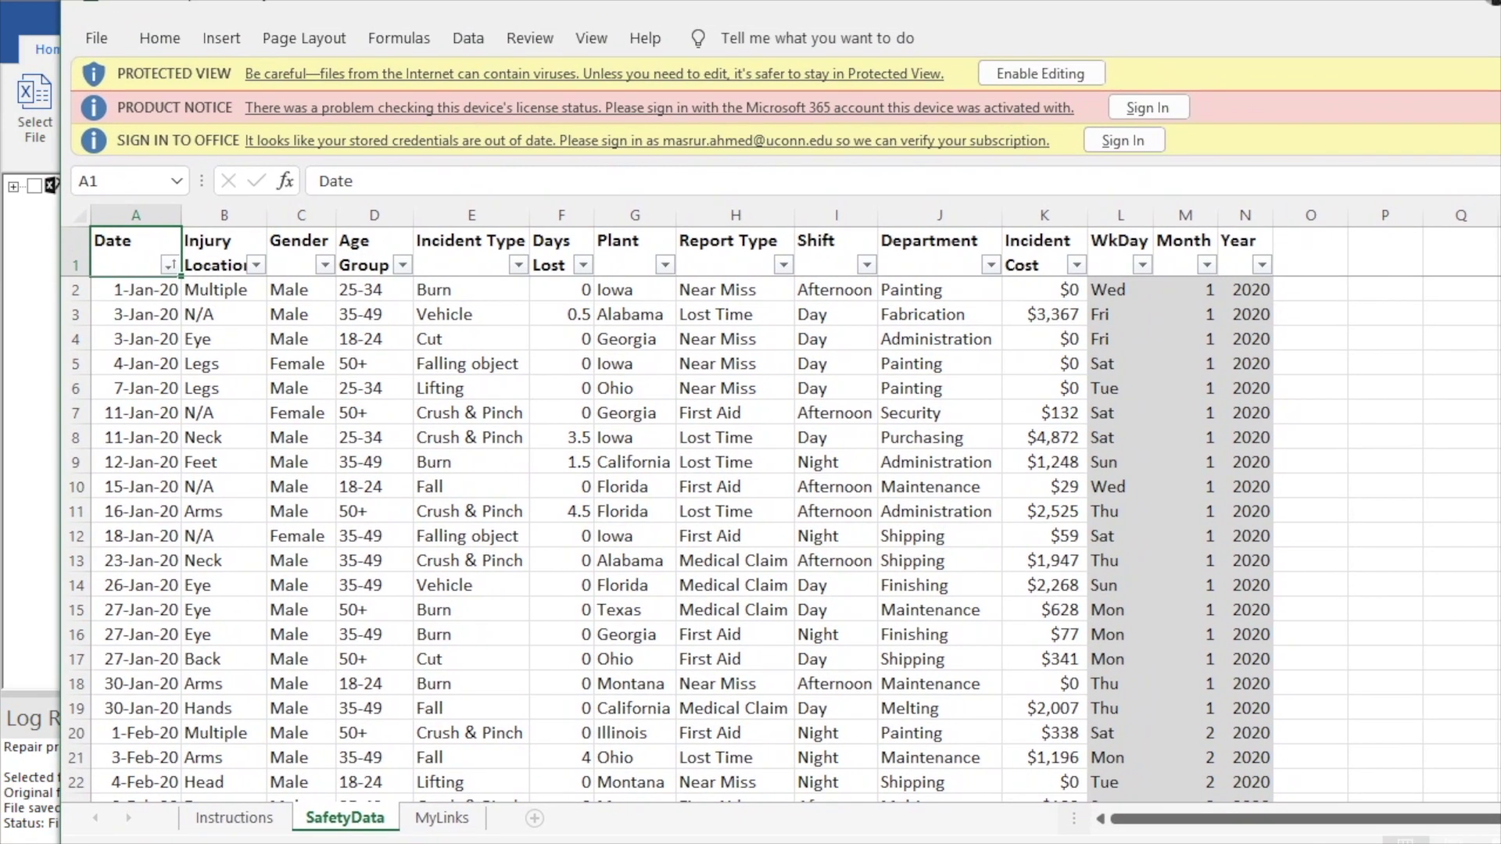
Examine the SafetyData records in Excel, including the block D13:J31, and check the MyLinks sheet
drag(537, 432, 657, 770)
drag(1194, 344, 818, 486)
click(410, 826)
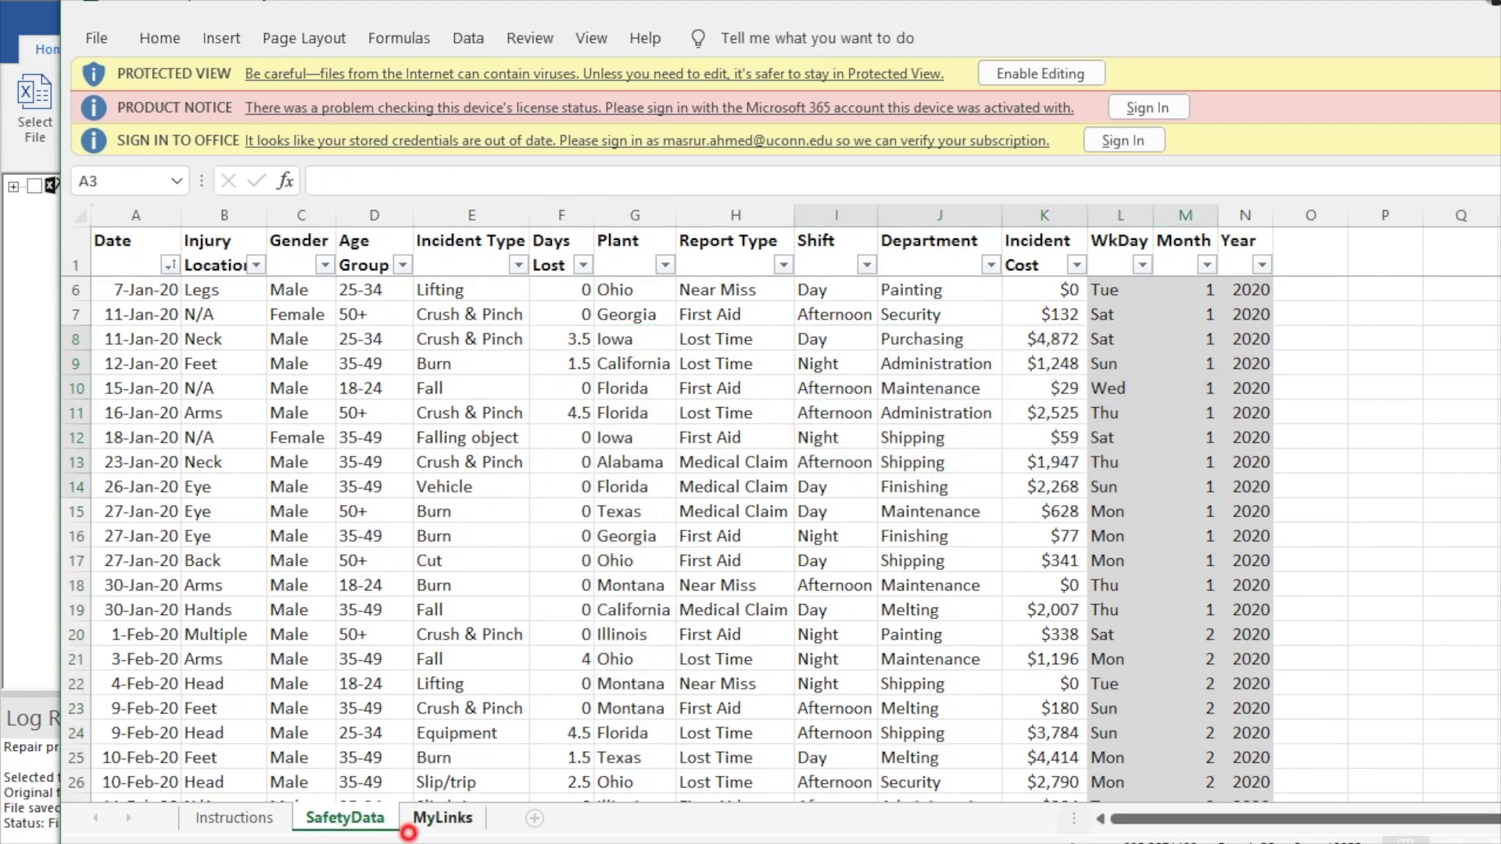
click(371, 817)
click(512, 529)
drag(408, 471, 946, 828)
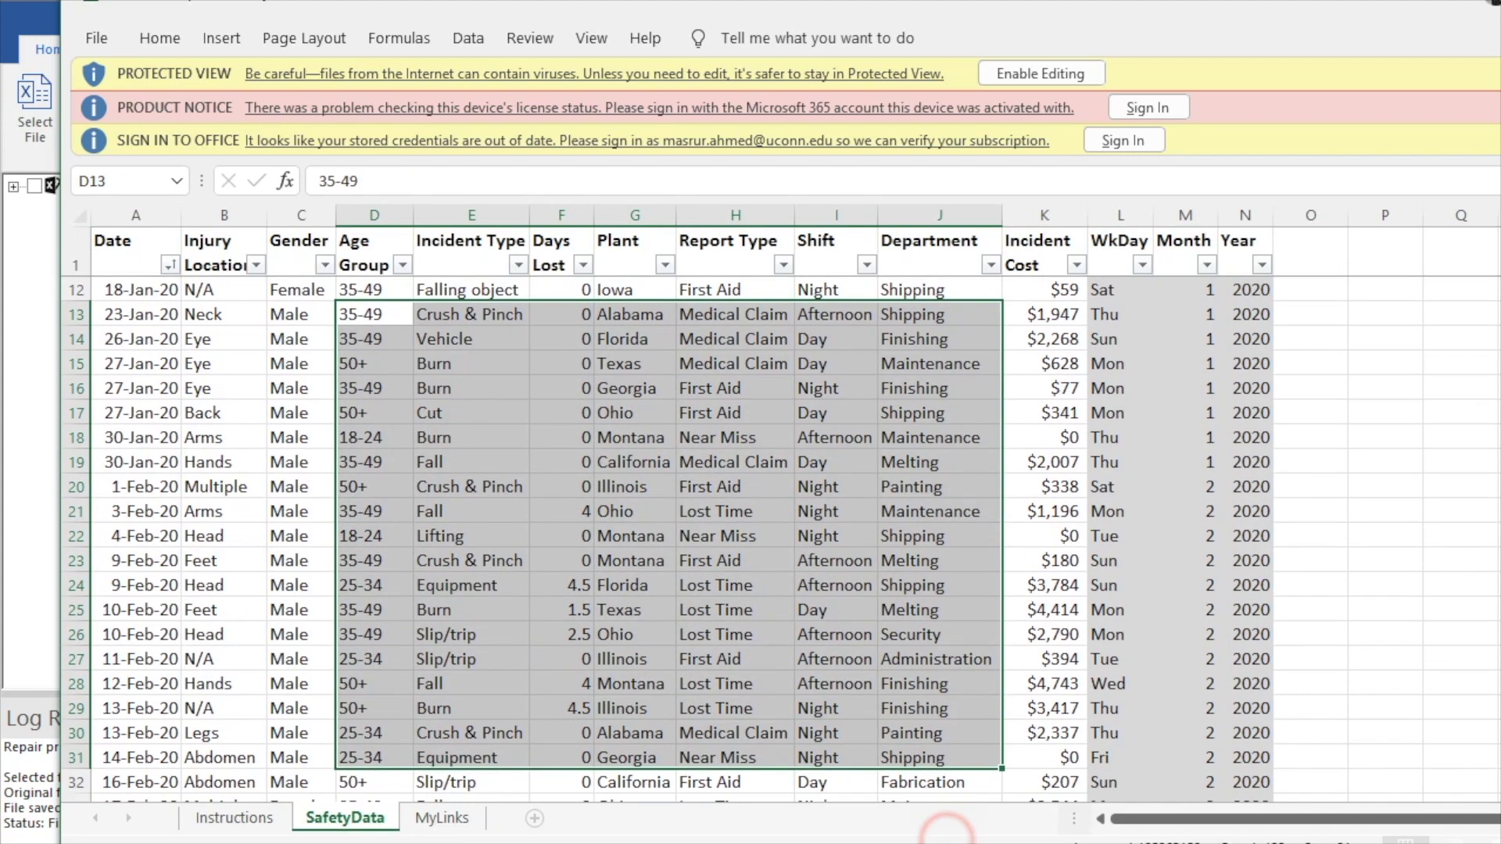